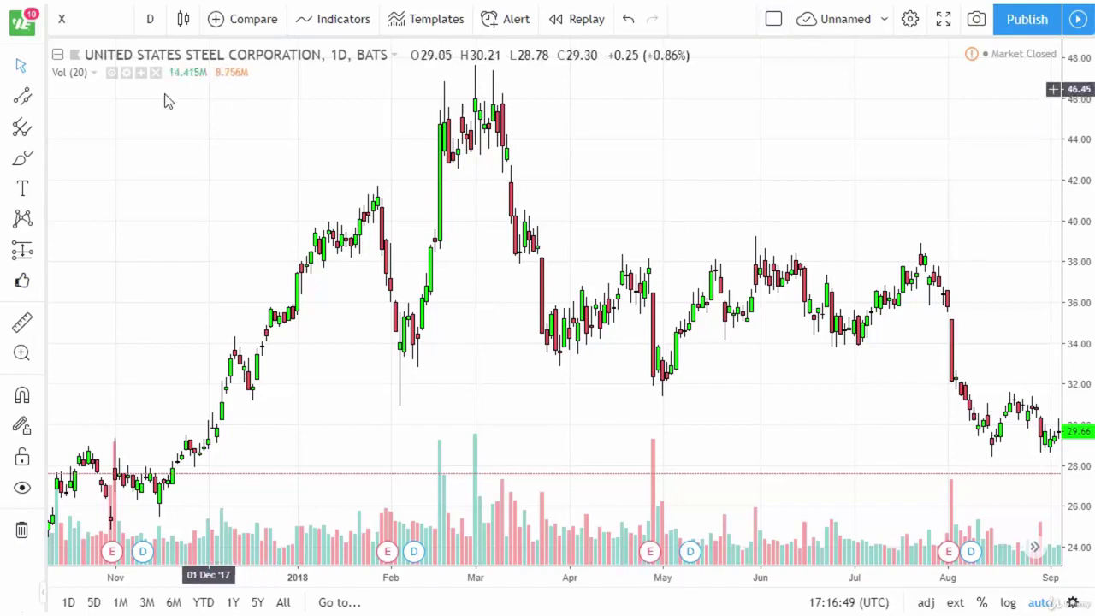
# Pick the Trend Line tool from the left toolbar's line tools flyout
pyautogui.click(39, 97)
pyautogui.click(83, 103)
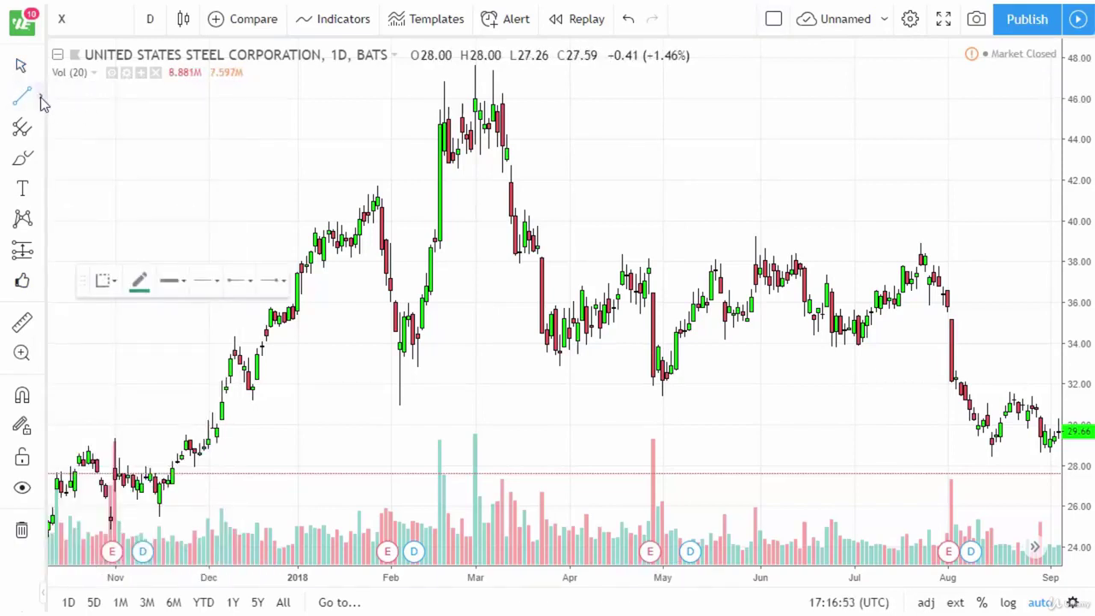
pyautogui.click(40, 97)
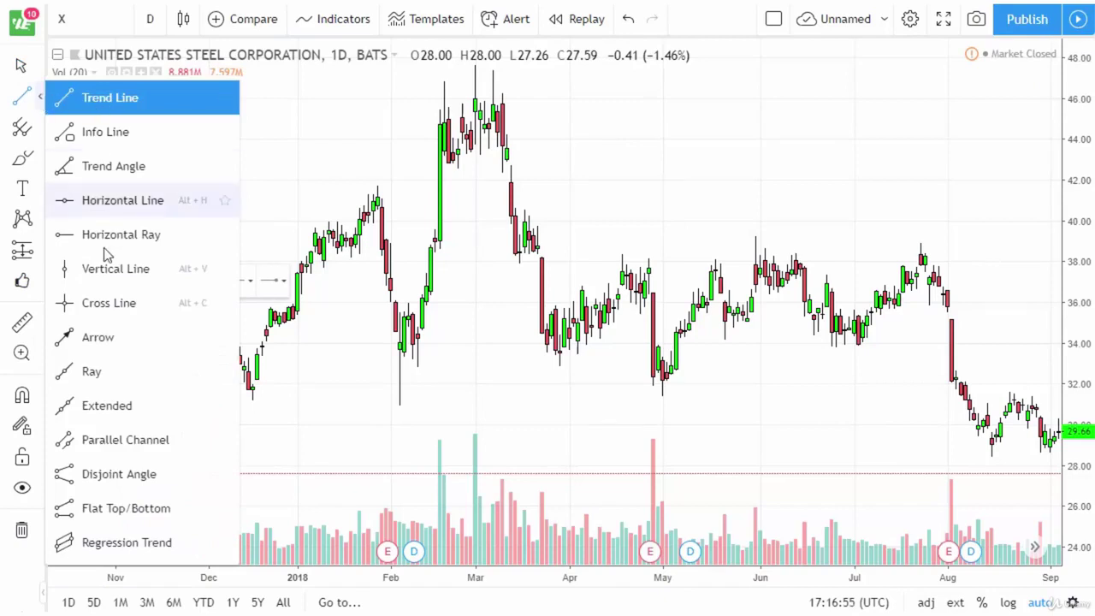
pyautogui.click(114, 101)
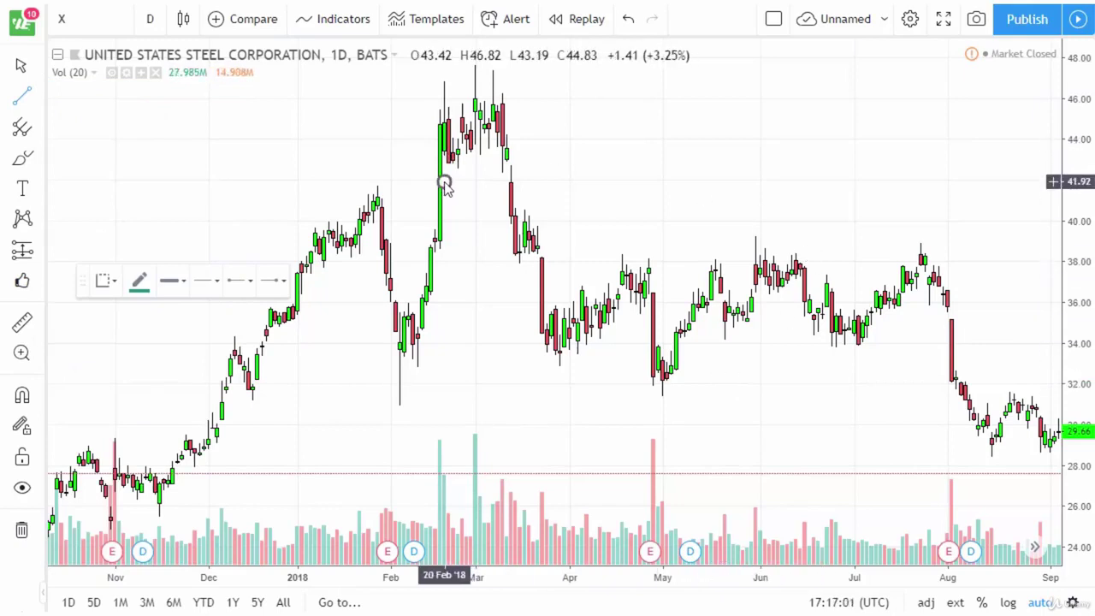
pyautogui.click(582, 97)
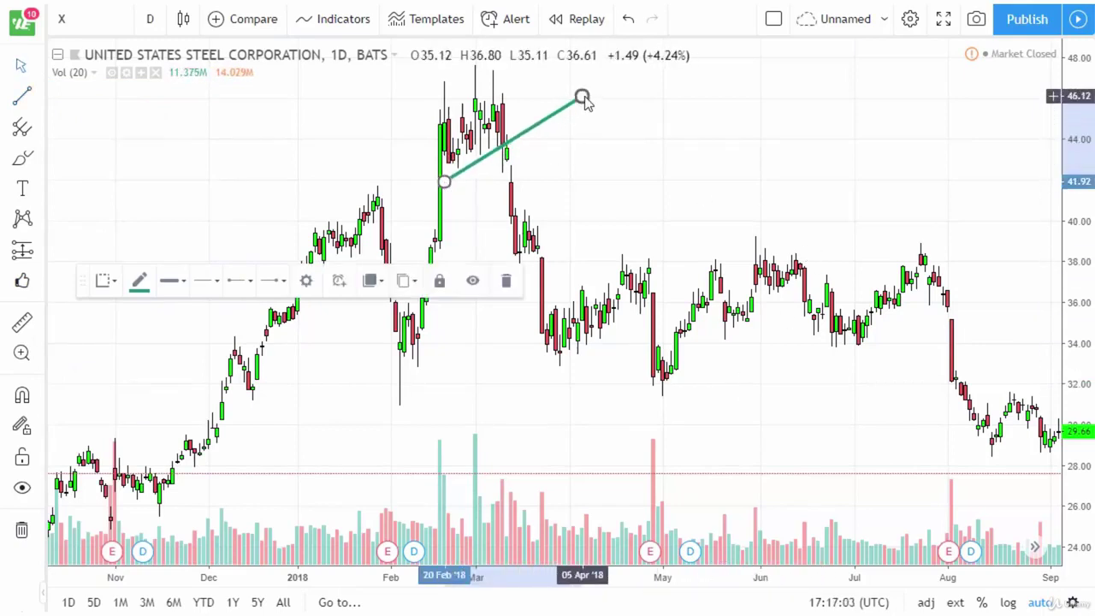
pyautogui.click(372, 374)
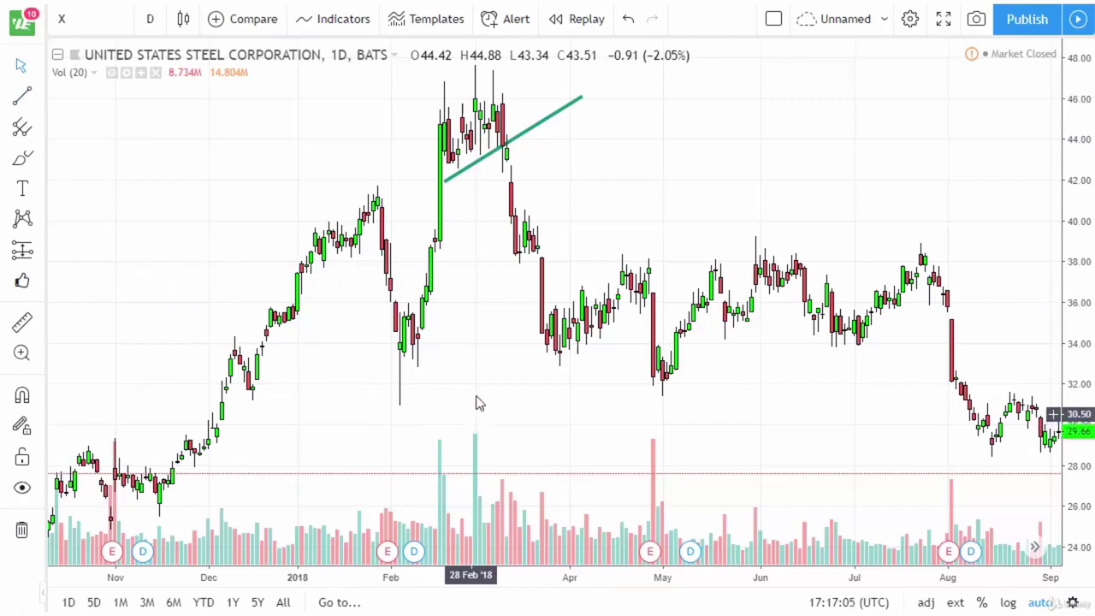
pyautogui.moveTo(577, 104)
pyautogui.mouseDown()
pyautogui.moveTo(557, 125)
pyautogui.moveTo(517, 121)
pyautogui.moveTo(501, 67)
pyautogui.moveTo(505, 76)
pyautogui.mouseUp()
pyautogui.click(506, 281)
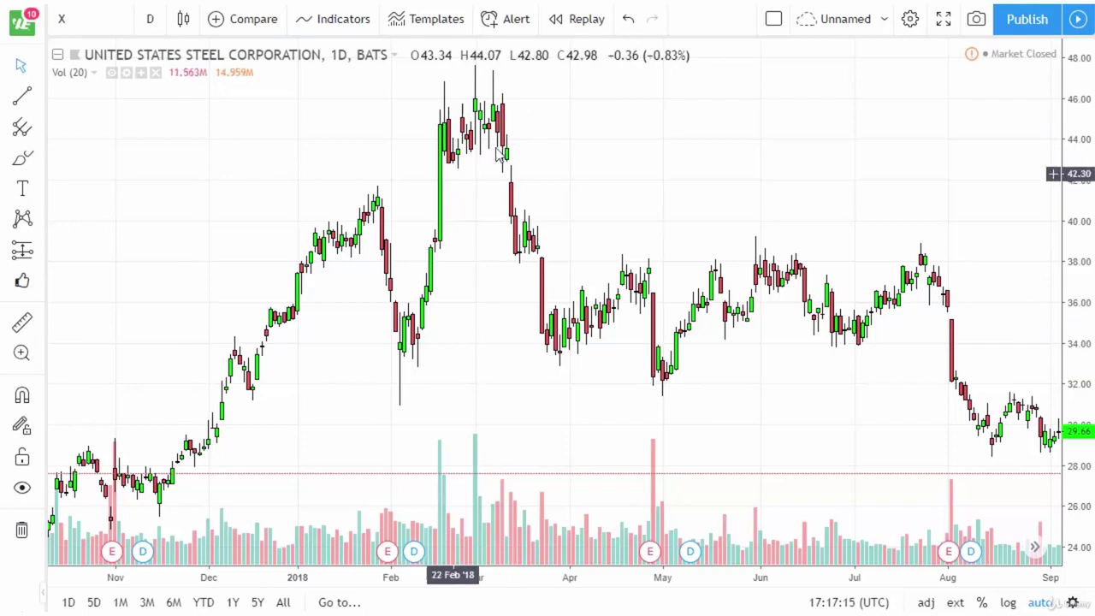
pyautogui.click(22, 96)
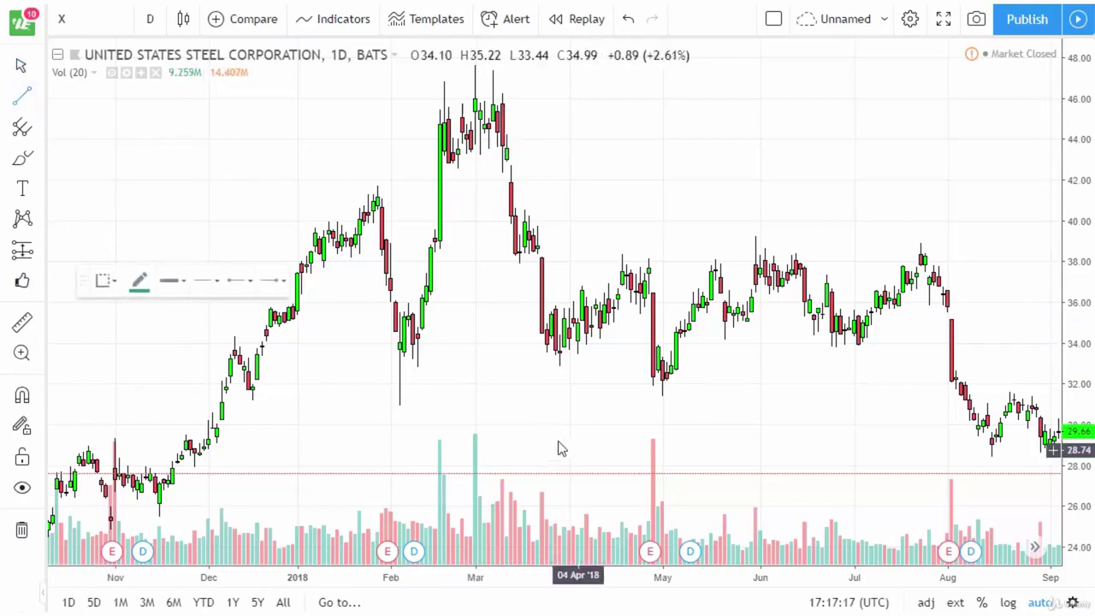
pyautogui.click(497, 411)
pyautogui.click(721, 322)
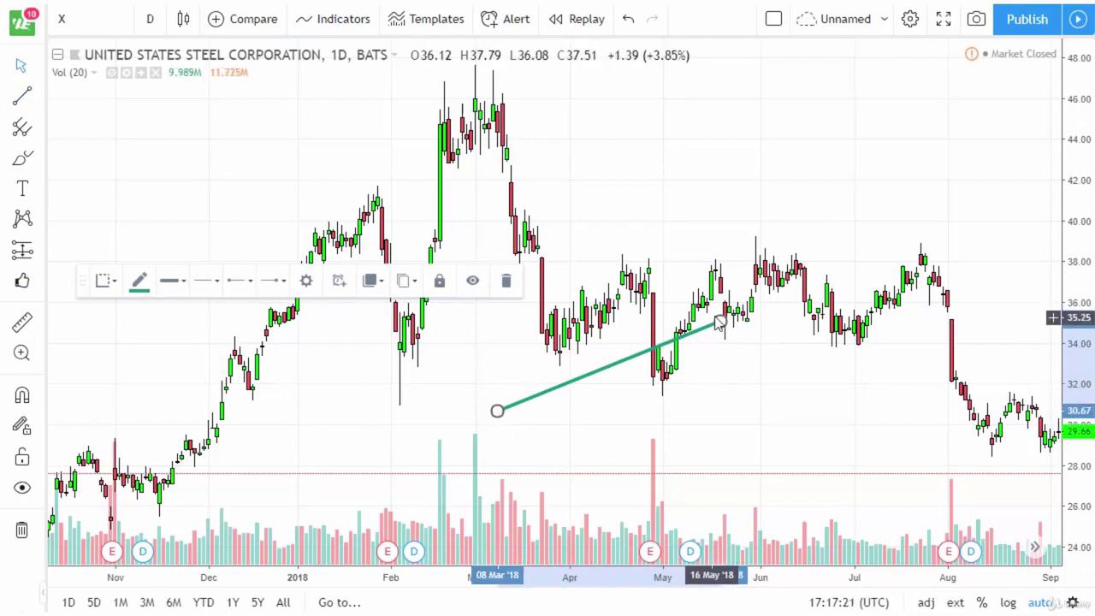
pyautogui.press('Delete')
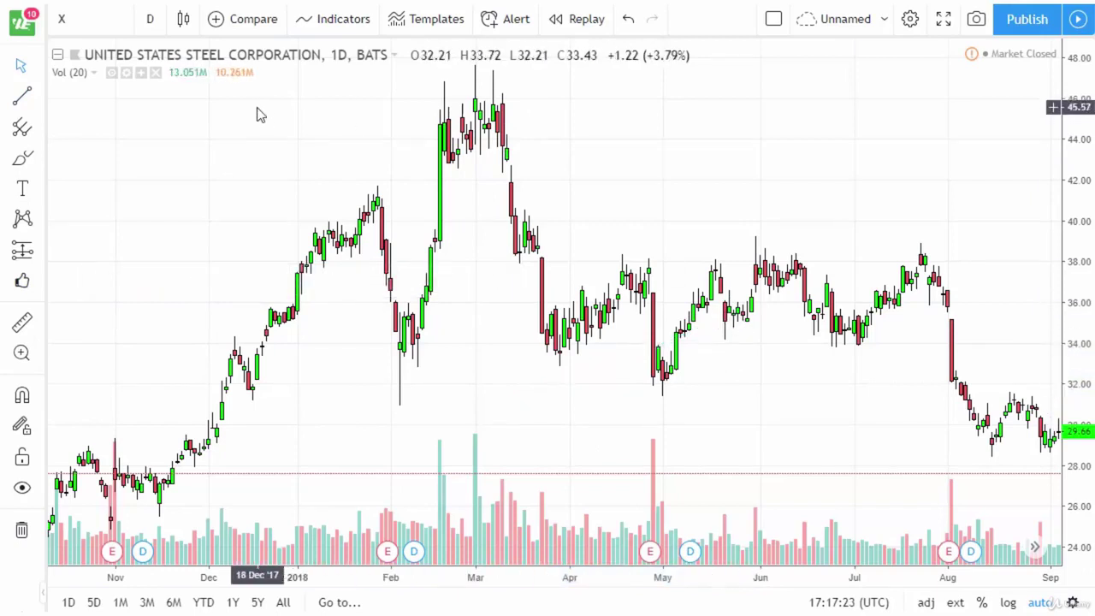
pyautogui.click(40, 95)
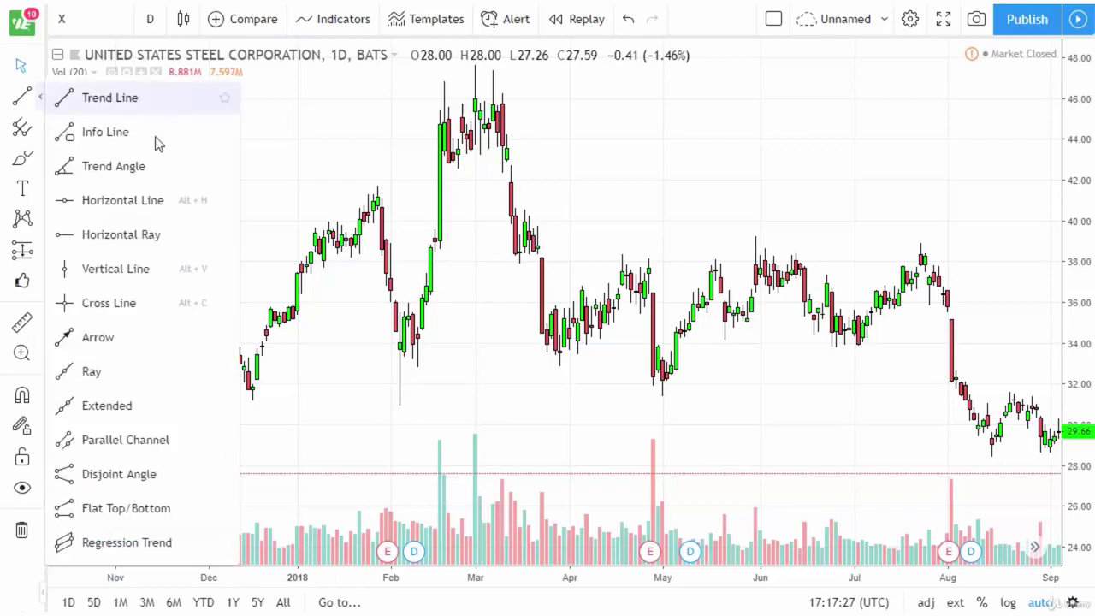
pyautogui.click(133, 443)
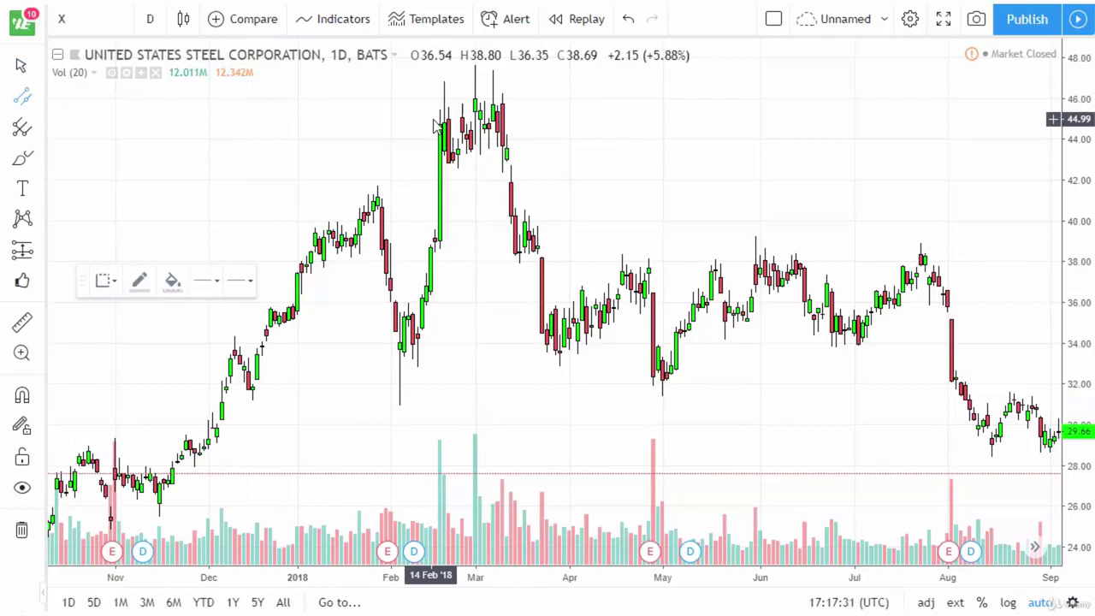
pyautogui.click(311, 230)
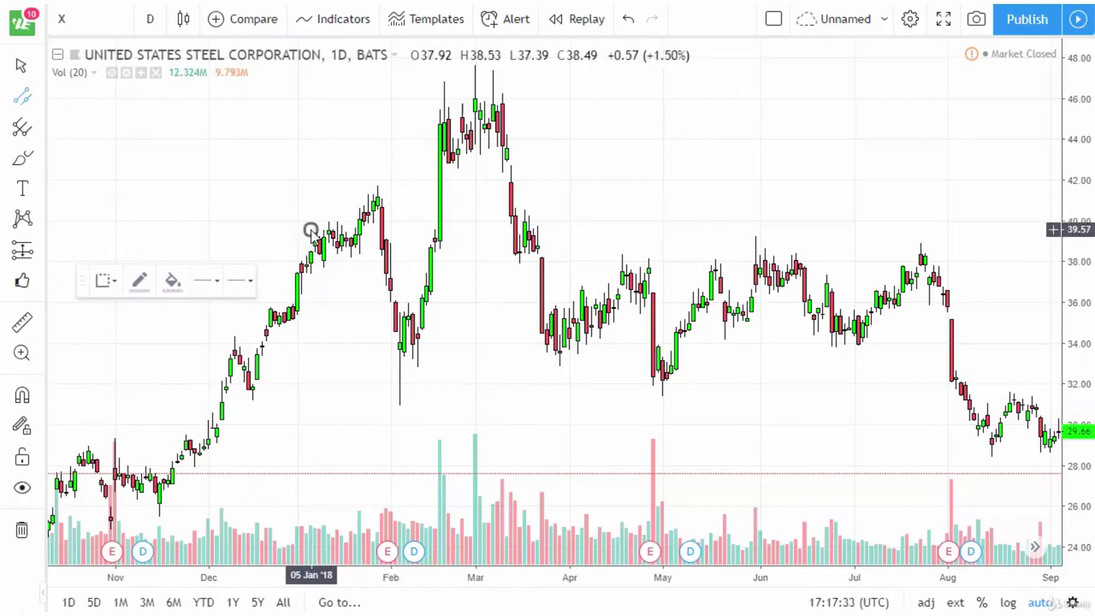
pyautogui.click(510, 86)
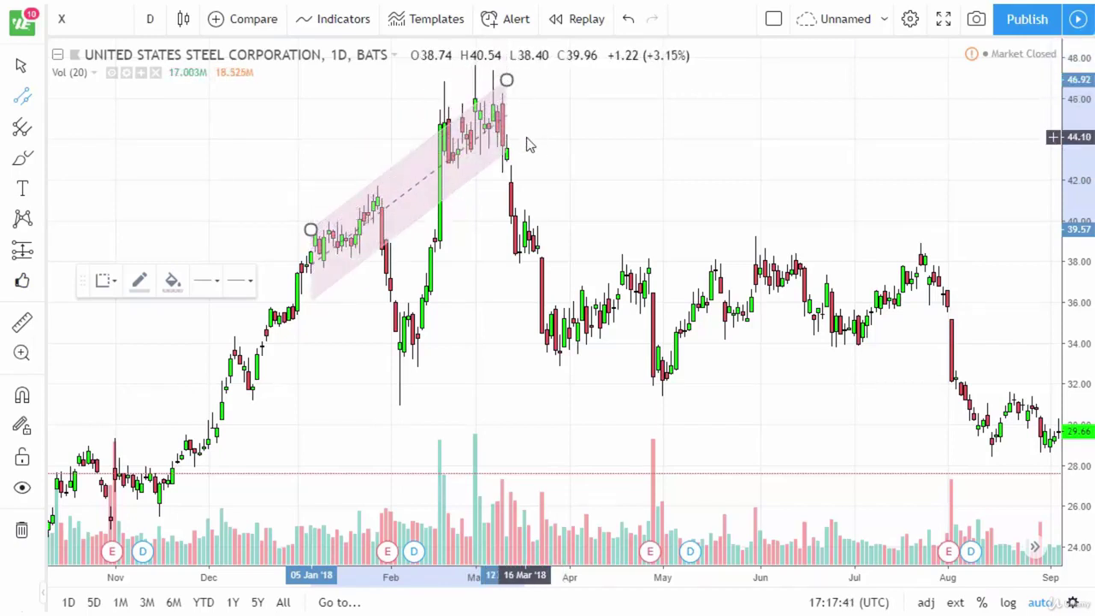
pyautogui.click(543, 170)
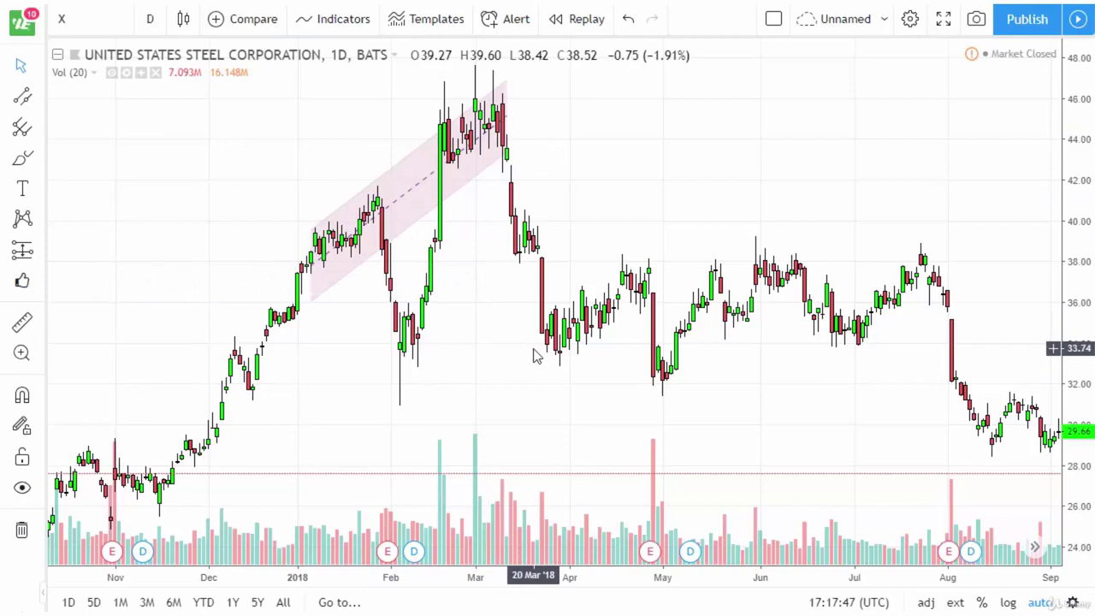
pyautogui.click(315, 300)
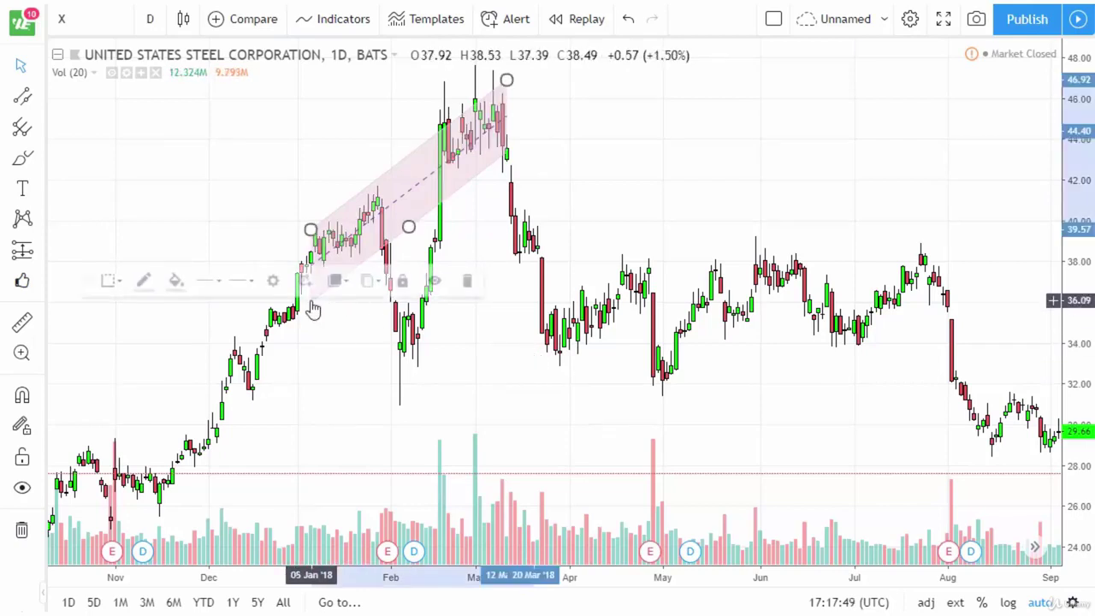
pyautogui.press('Delete')
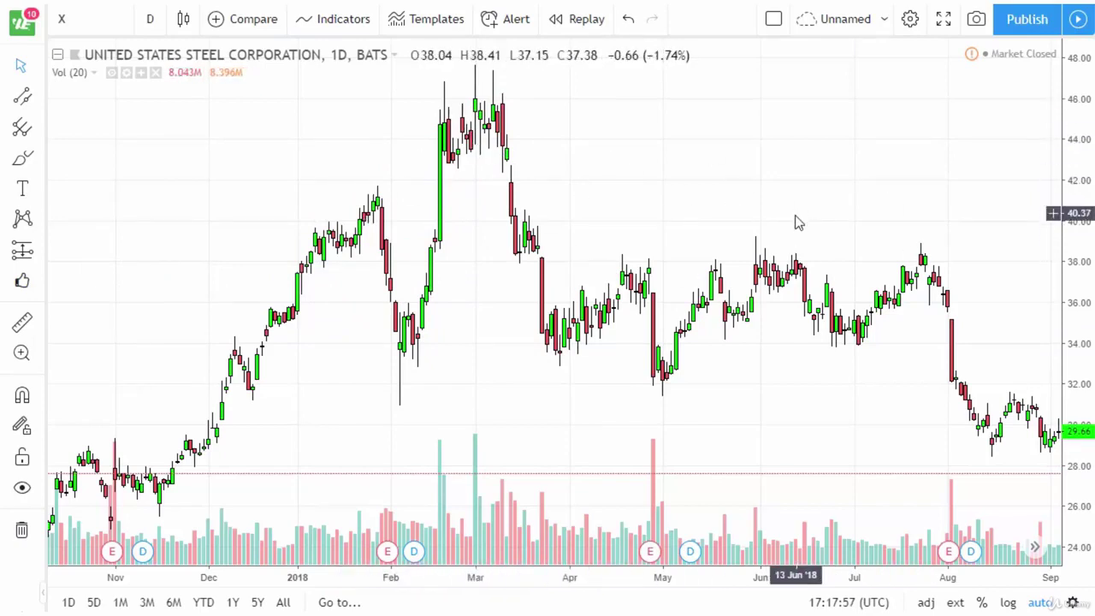
# Draw a rising trend line from the May 2017 low to about 35 in mid-2018
pyautogui.scroll(-2, 653, 186)
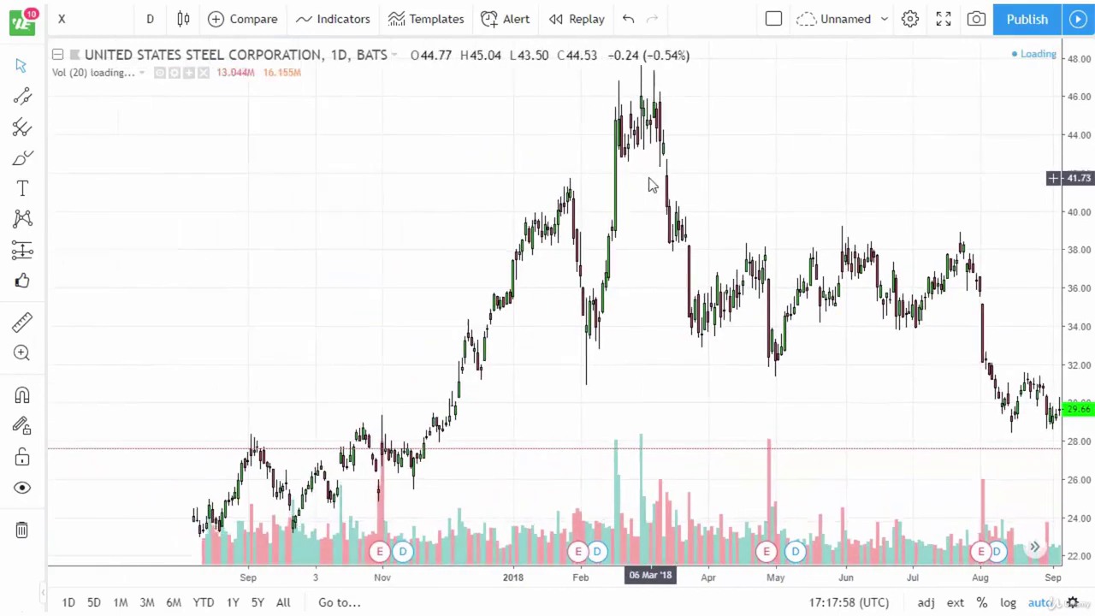
pyautogui.scroll(-2, 722, 190)
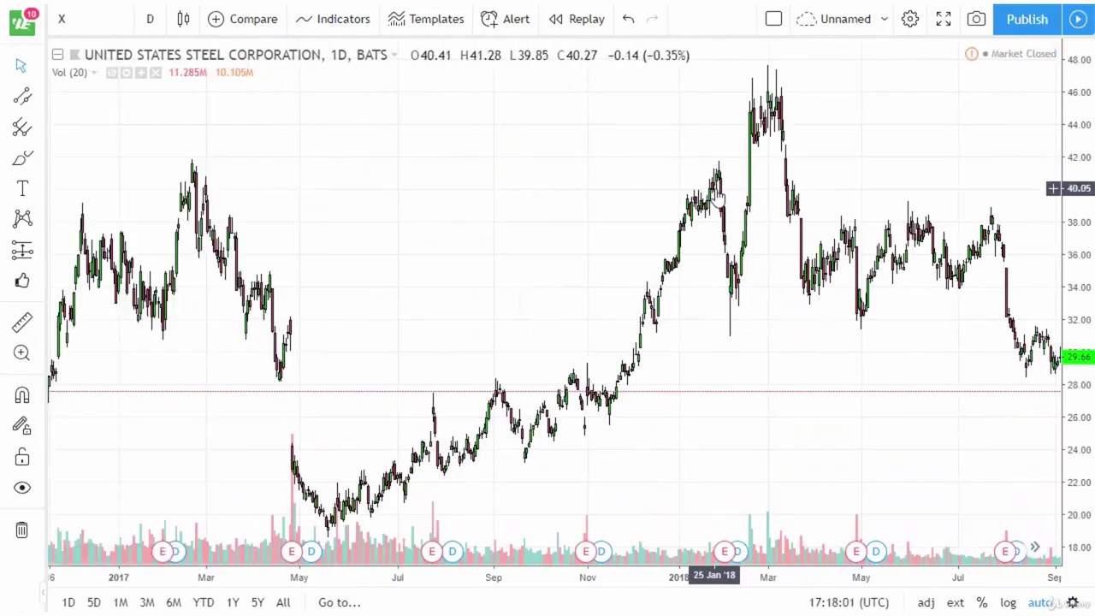
pyautogui.scroll(-2, 717, 196)
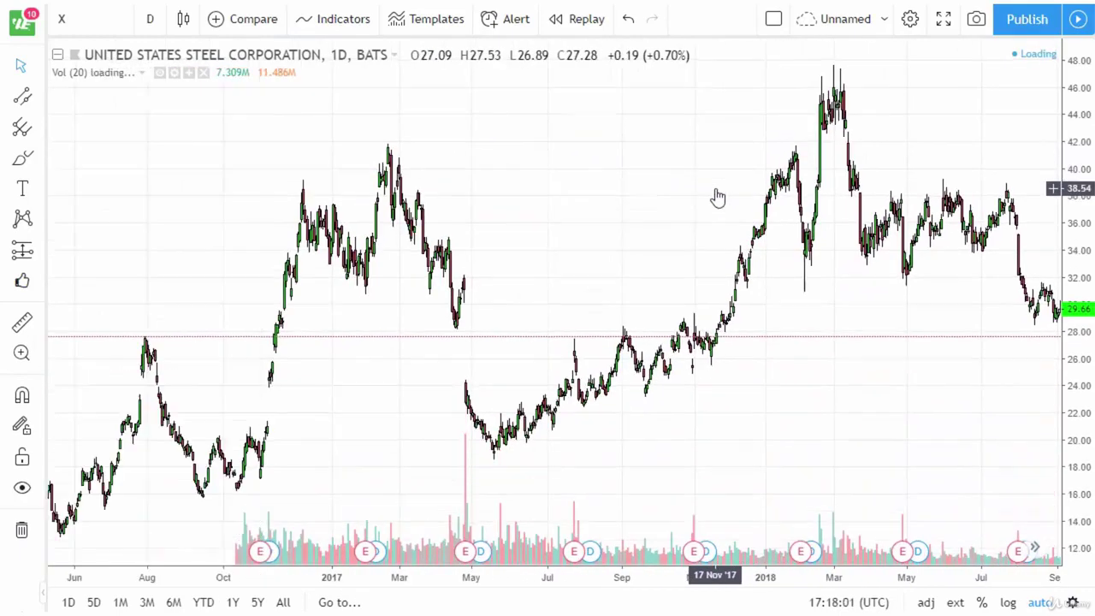
pyautogui.click(43, 103)
pyautogui.click(91, 105)
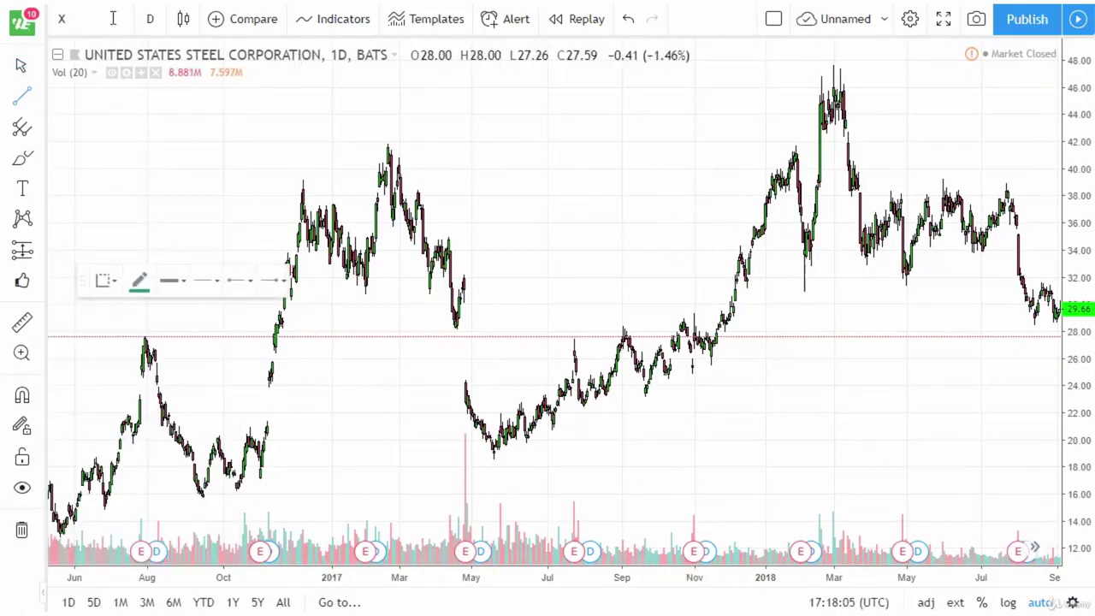
pyautogui.click(495, 458)
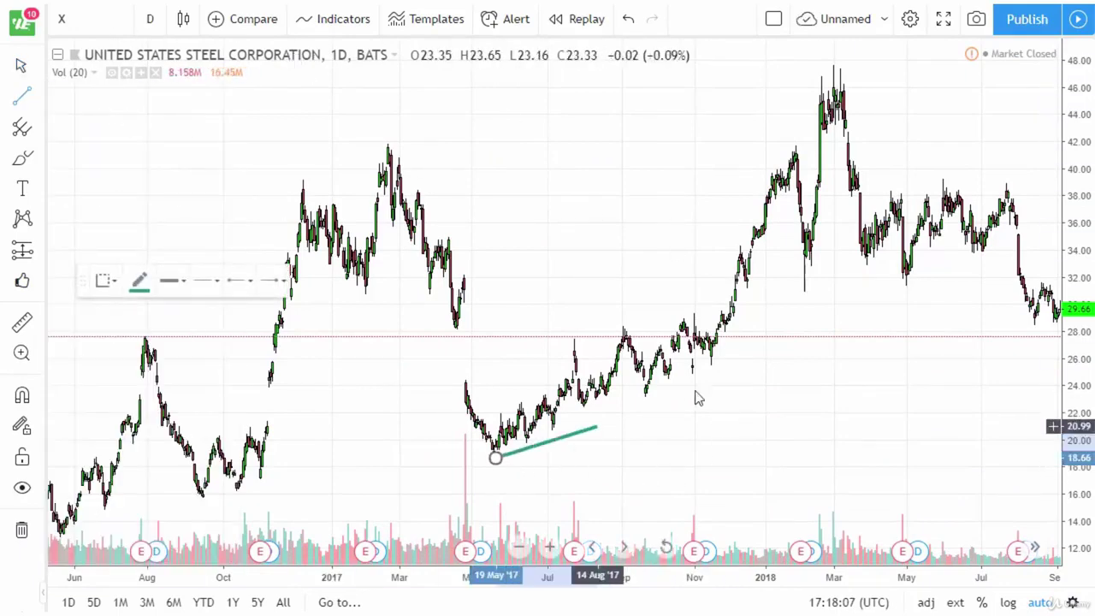
pyautogui.click(1030, 237)
pyautogui.click(992, 315)
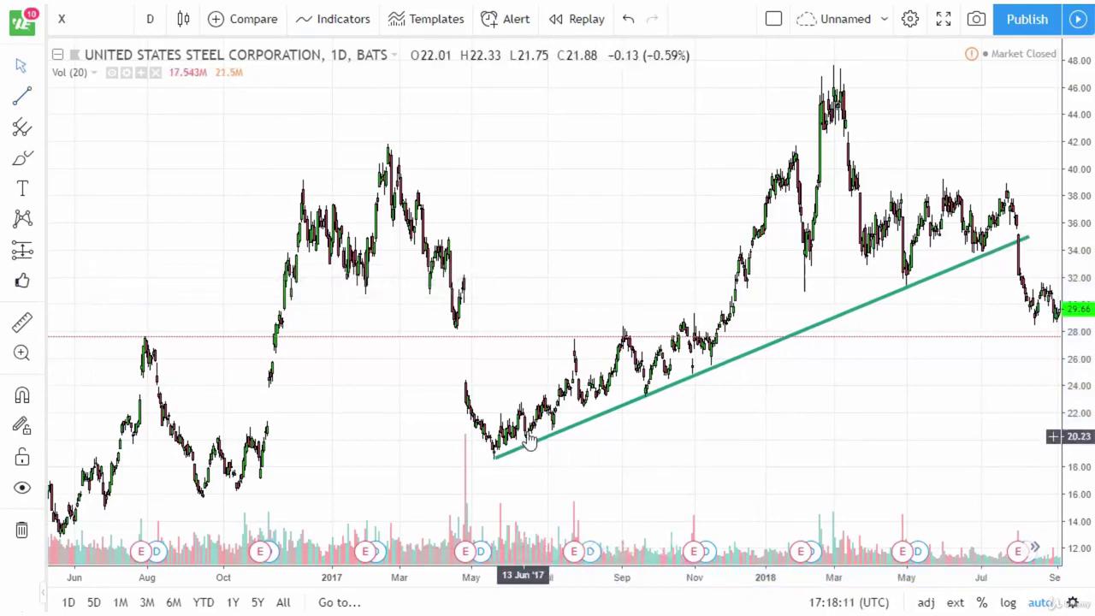
# Reselect the long green trend line, then deselect it
pyautogui.scroll(2, 765, 416)
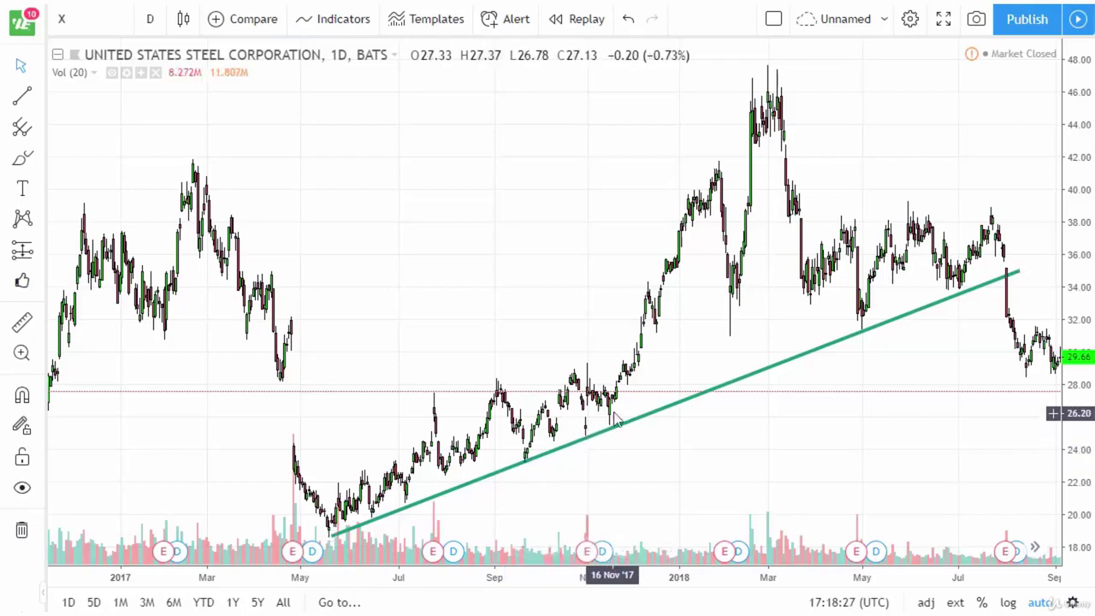
pyautogui.click(1006, 278)
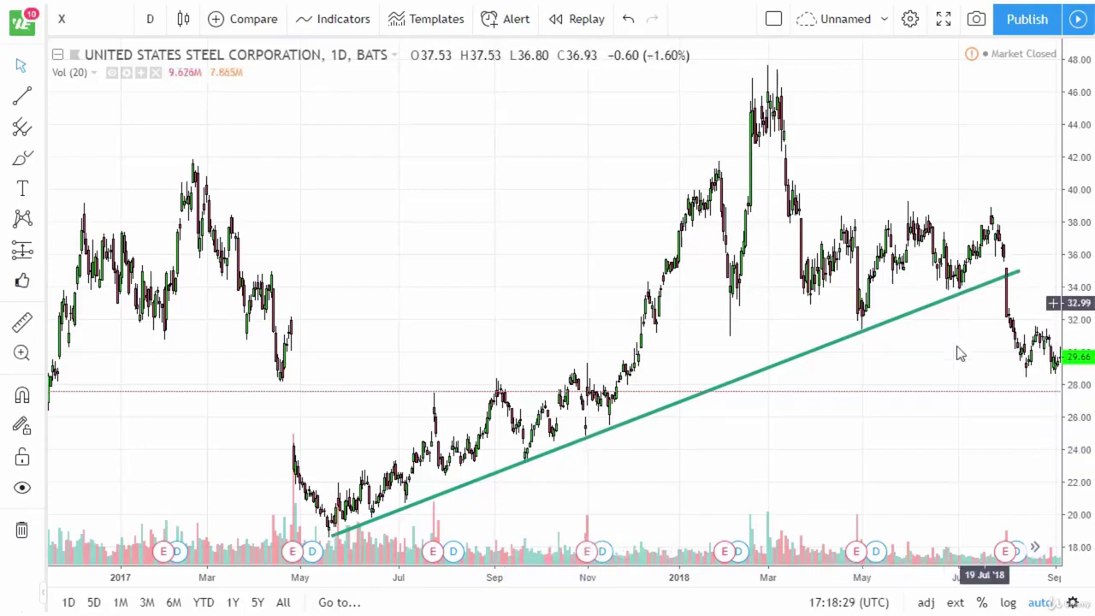
pyautogui.click(1022, 272)
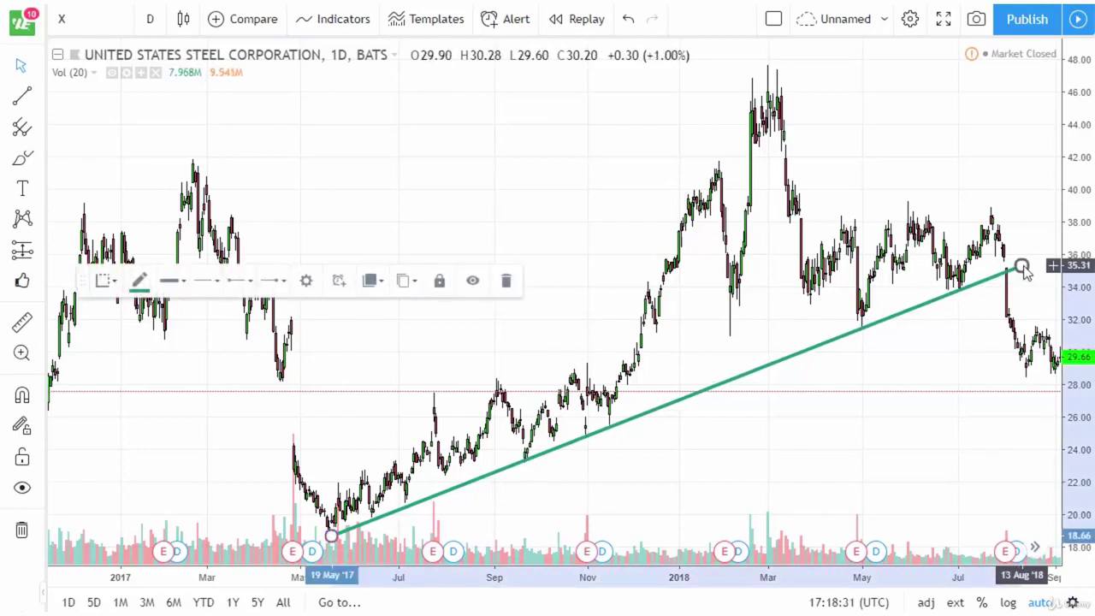
pyautogui.click(929, 351)
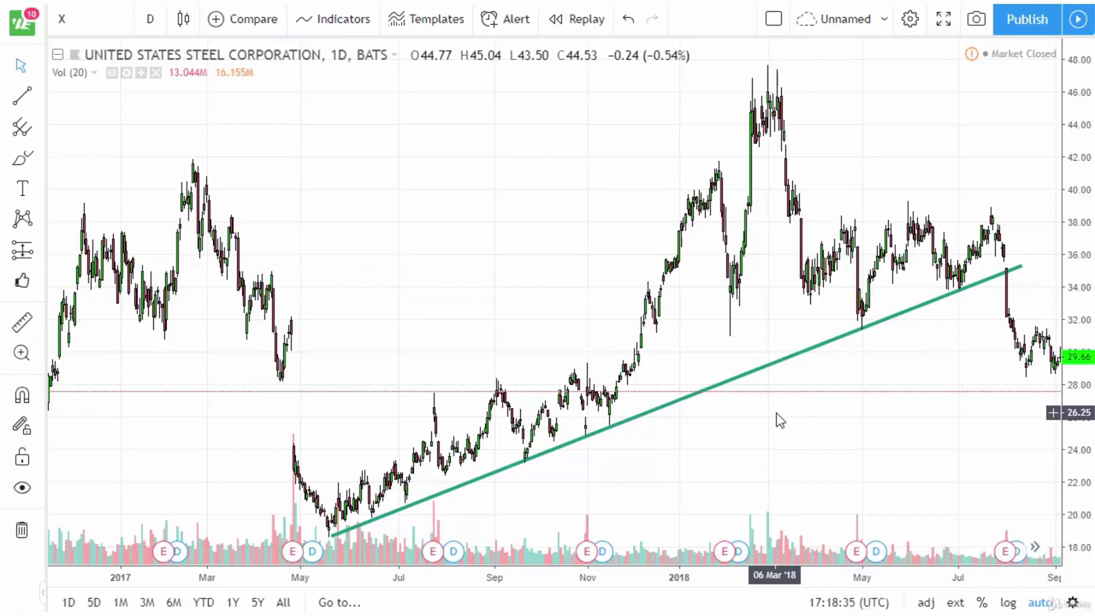
# Delete the daily trend line and switch to 15-minute candles with space past the last bar
pyautogui.click(753, 371)
pyautogui.press('Delete')
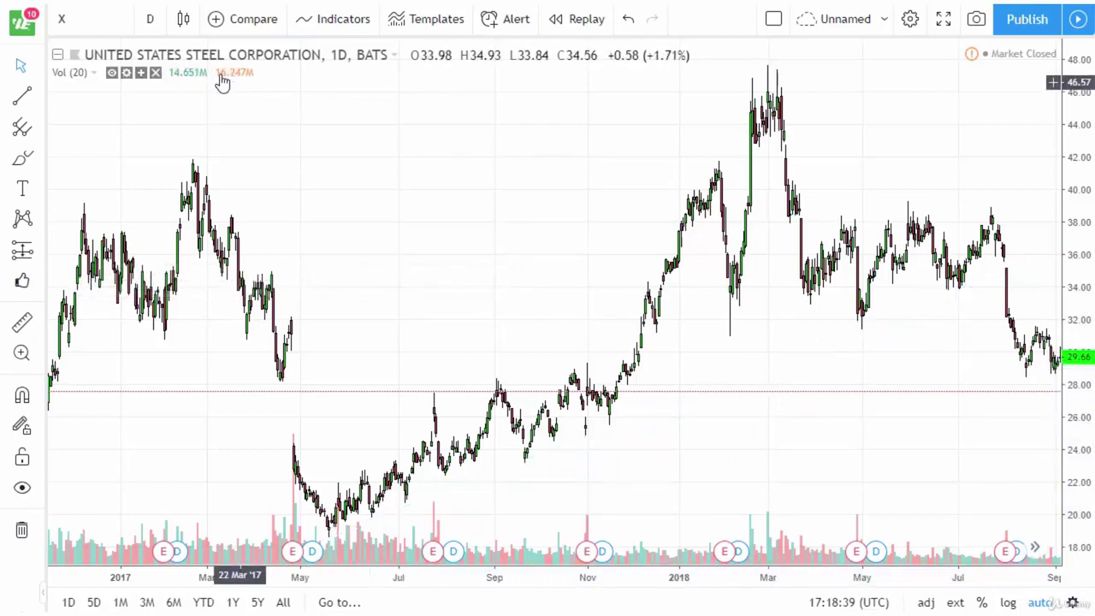
pyautogui.click(154, 20)
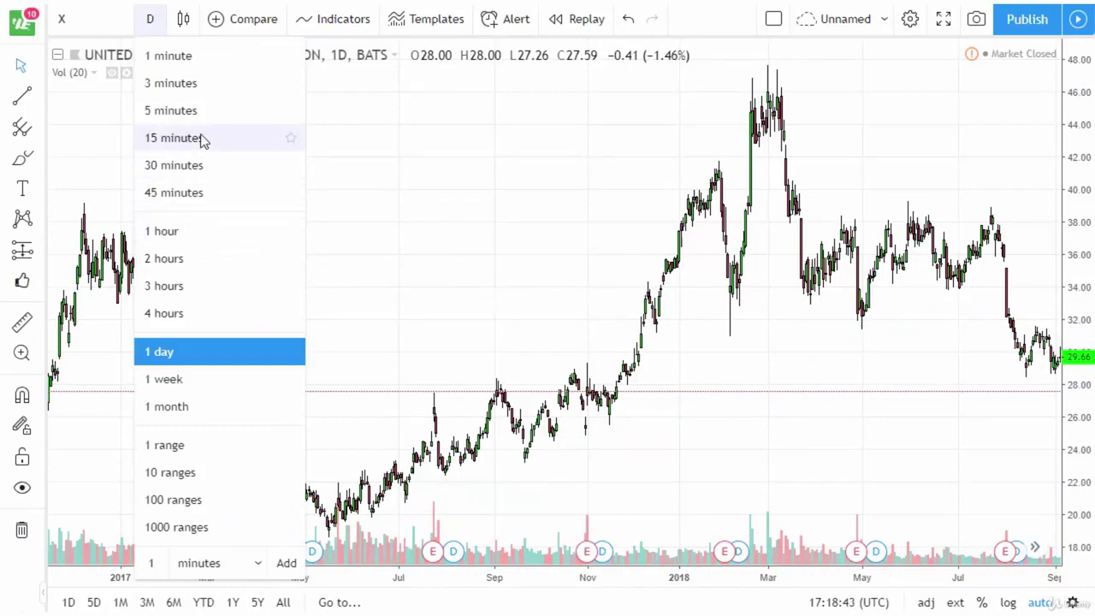
pyautogui.click(203, 139)
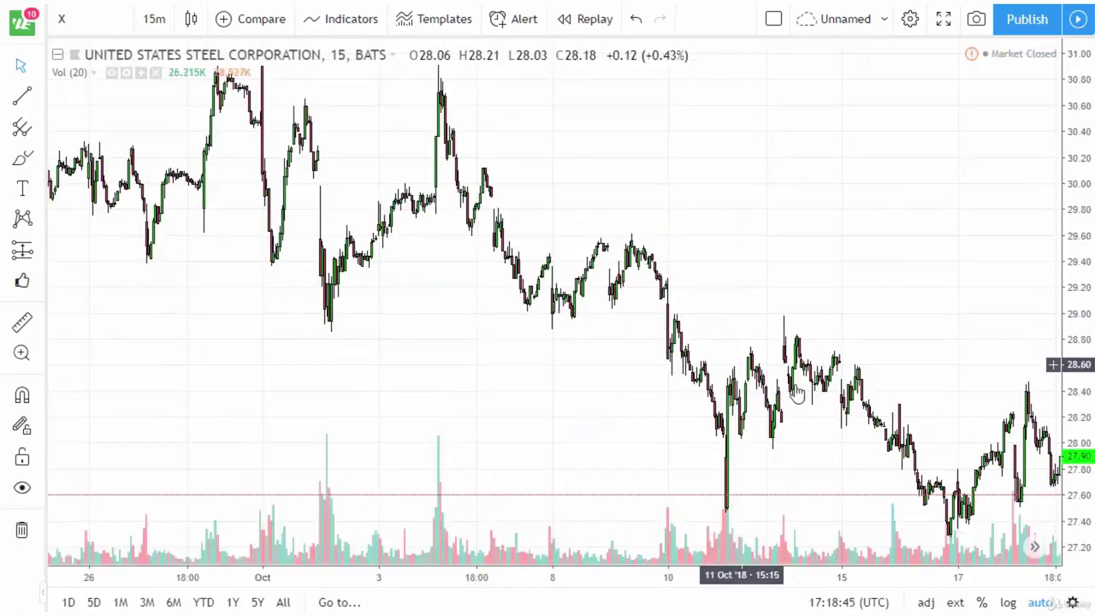
pyautogui.moveTo(851, 442); pyautogui.dragTo(573, 445)
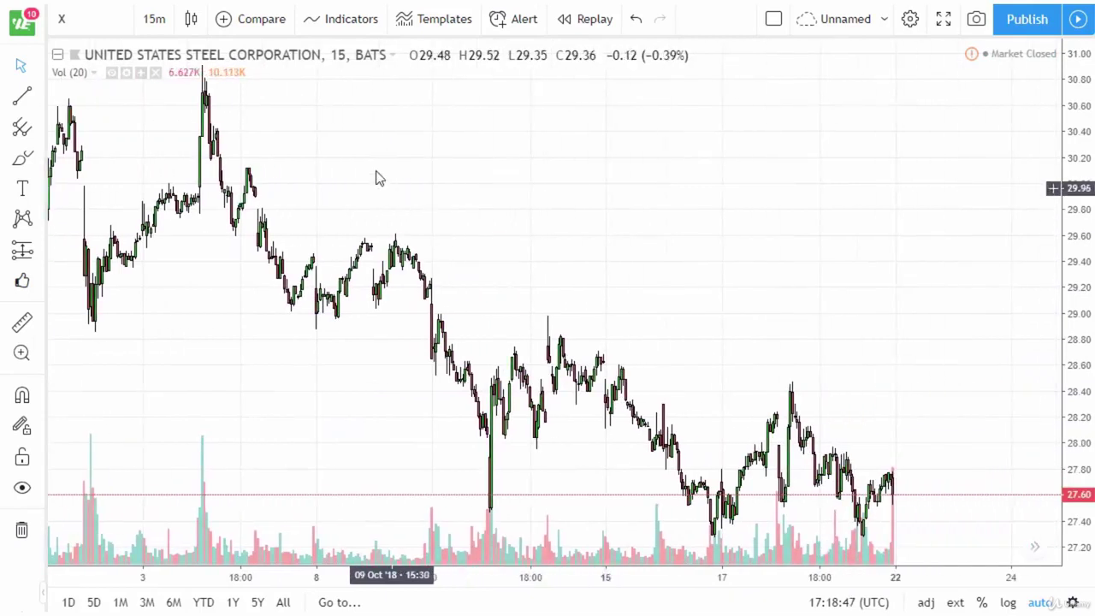
# Draw a test trend line from the 9 October high to 27.60 on 23 October, then delete it
pyautogui.click(25, 98)
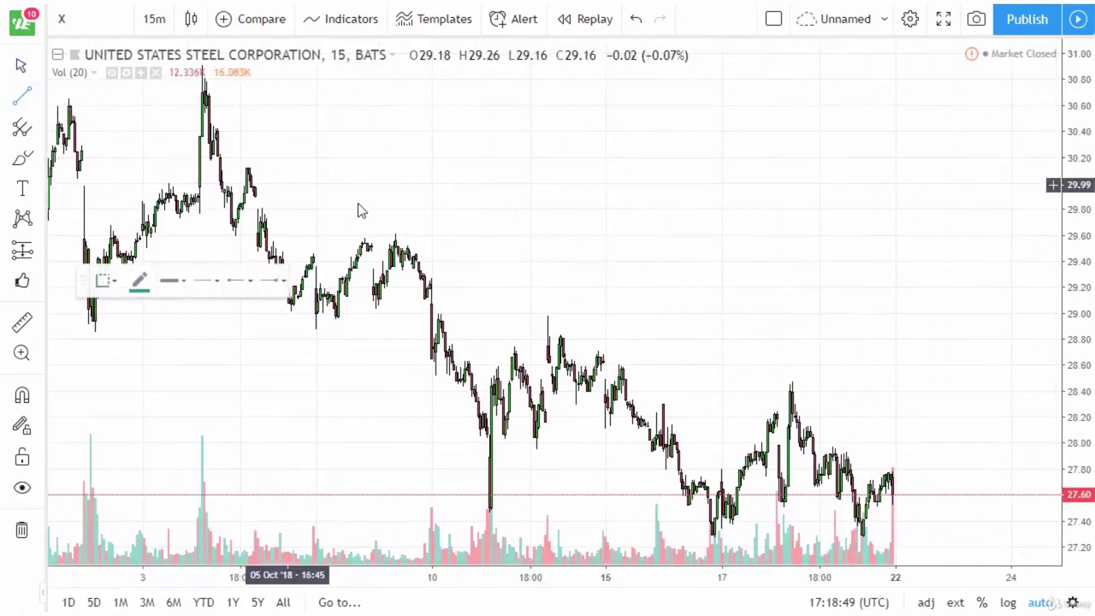
pyautogui.click(384, 233)
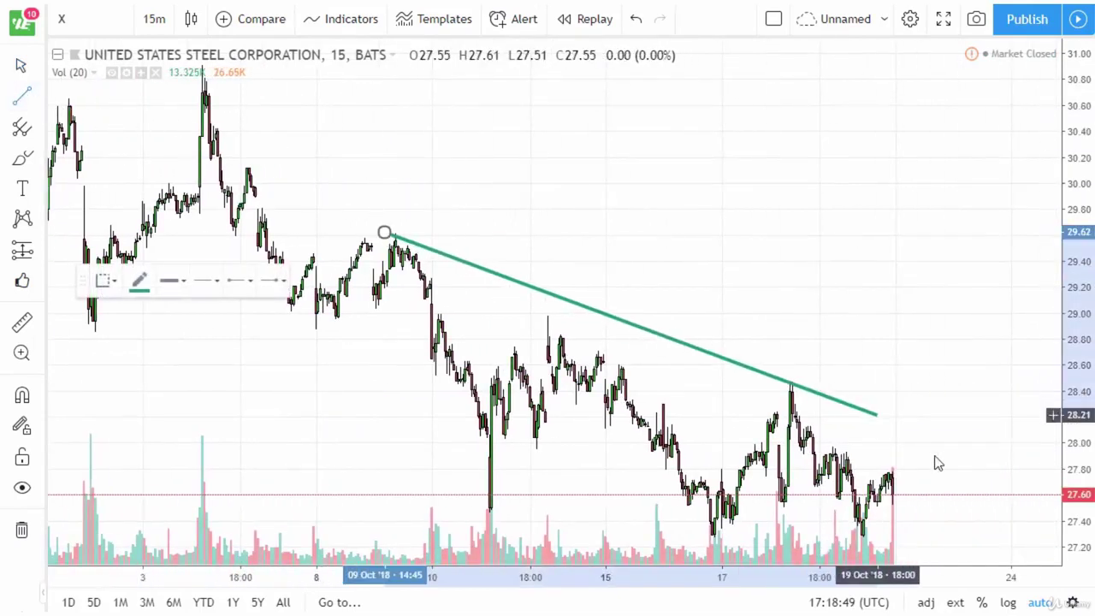
pyautogui.click(993, 495)
pyautogui.click(509, 314)
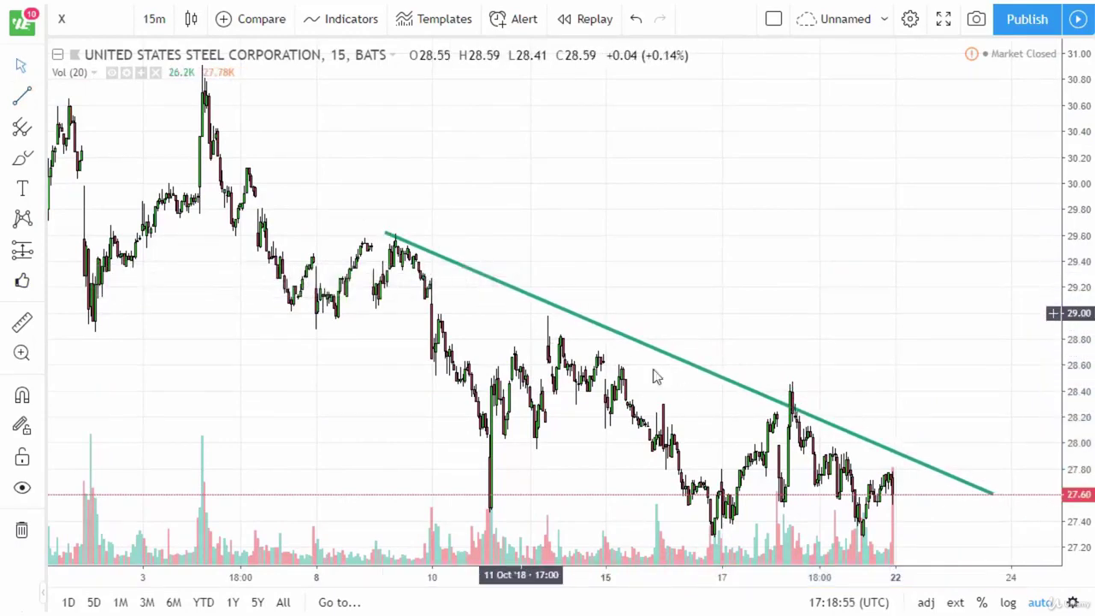
pyautogui.click(991, 494)
pyautogui.press('Delete')
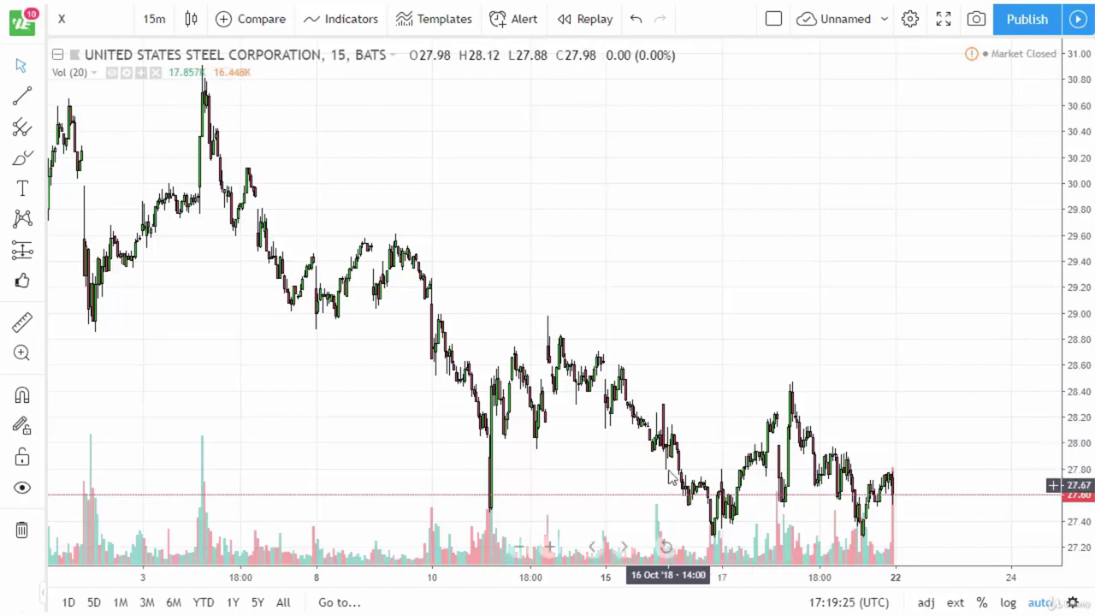
# Draw a short trend line from the 12 October peak to 18 October, then delete it
pyautogui.click(22, 96)
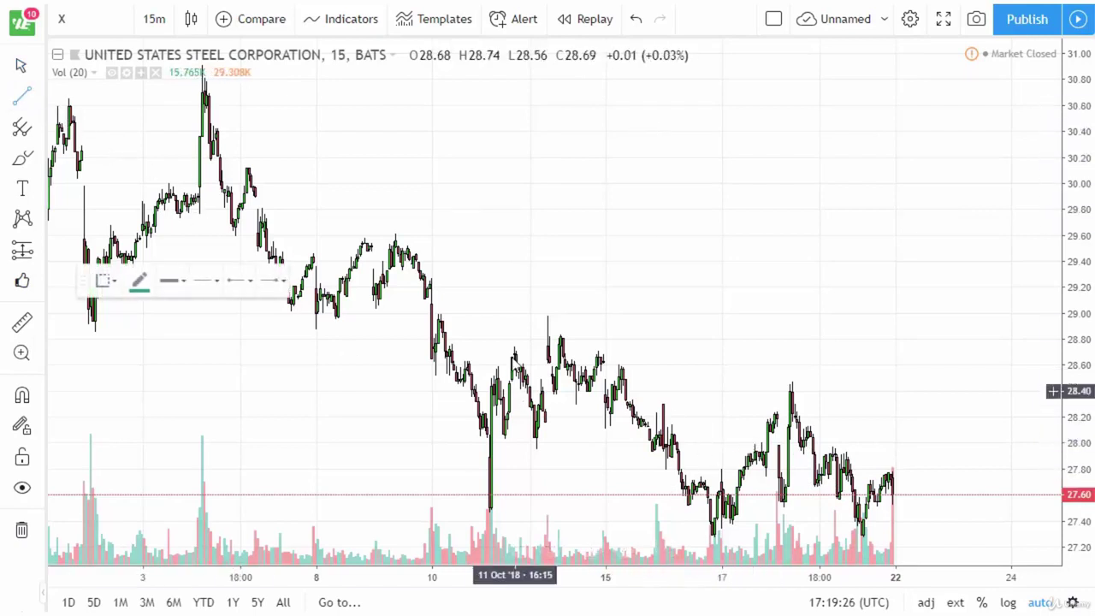
pyautogui.click(549, 319)
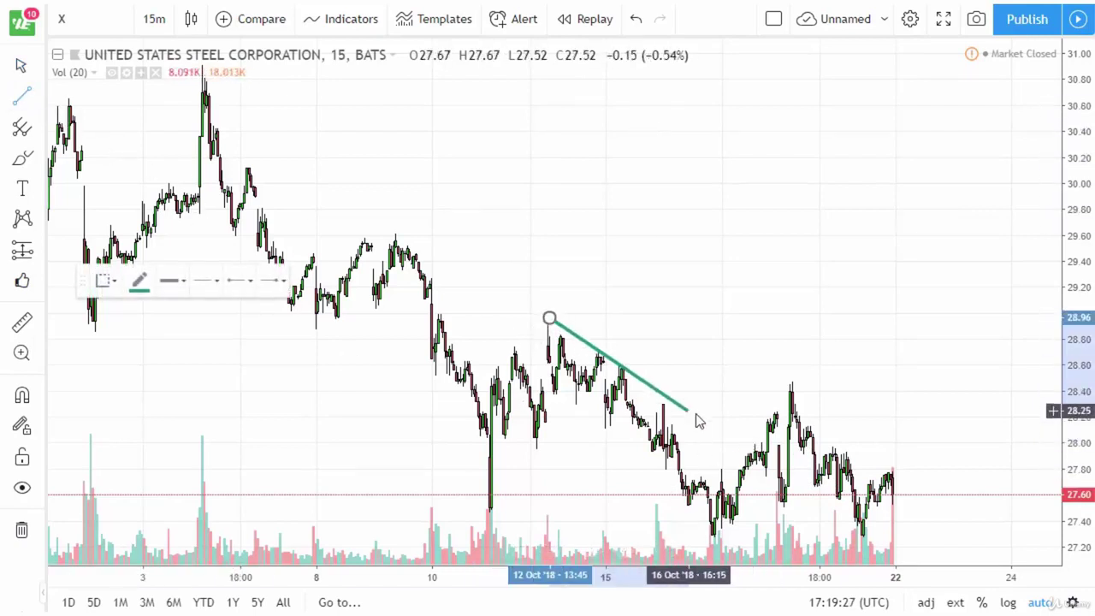
pyautogui.click(786, 462)
pyautogui.click(590, 342)
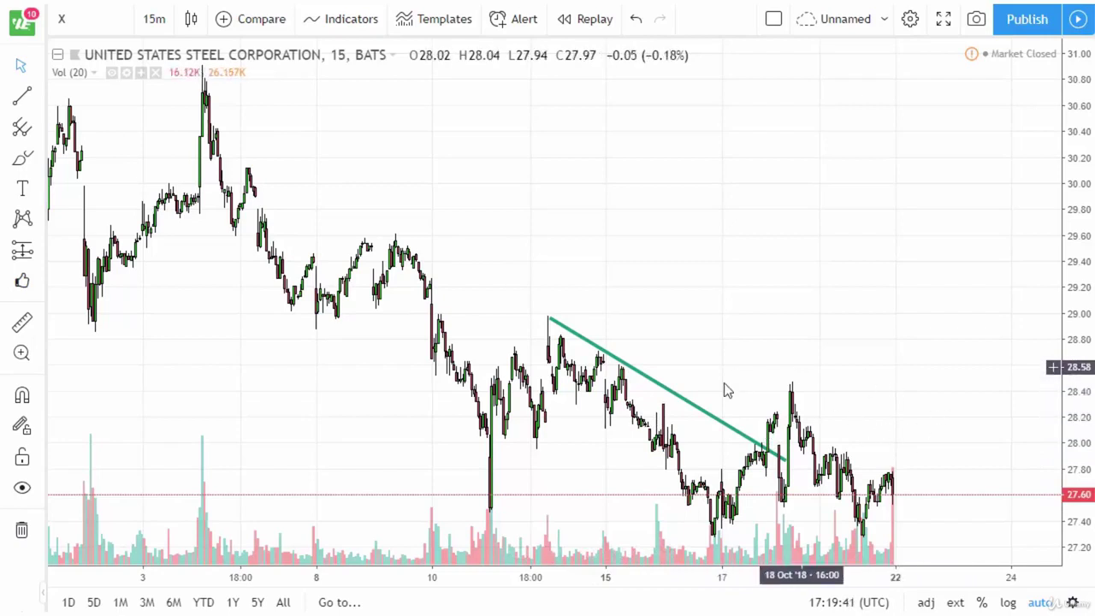
pyautogui.click(698, 418)
pyautogui.press('Delete')
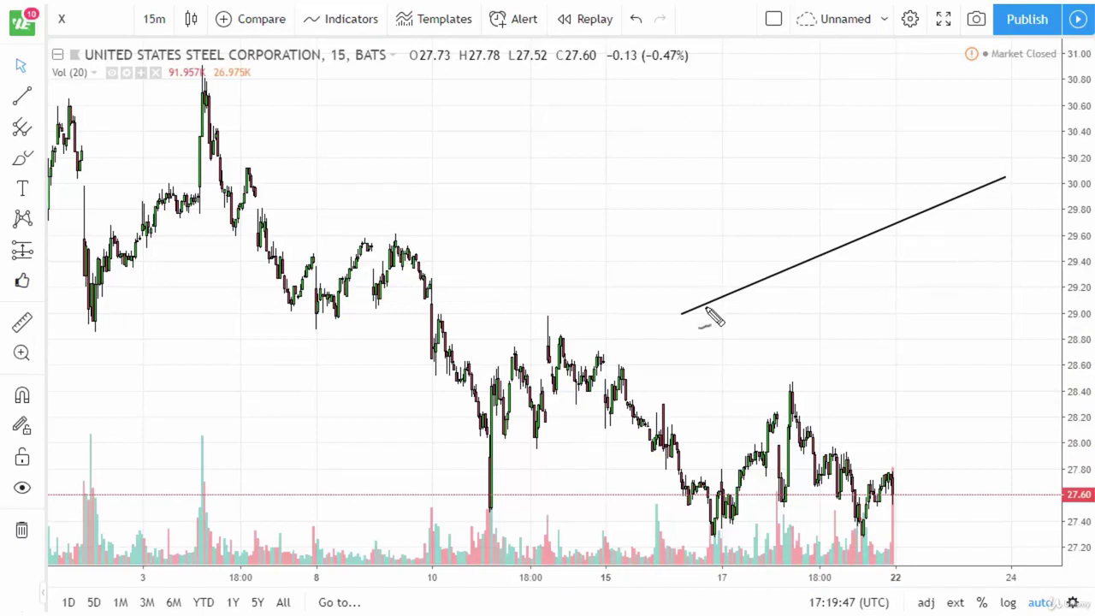
# Sketch rising zig-zag peaks above the line and handwrite a 6:1 note beneath it
pyautogui.moveTo(734, 279)
pyautogui.mouseDown()
pyautogui.moveTo(775, 251)
pyautogui.moveTo(797, 266)
pyautogui.moveTo(837, 206)
pyautogui.moveTo(906, 207)
pyautogui.moveTo(940, 156)
pyautogui.mouseUp()
pyautogui.moveTo(880, 283); pyautogui.dragTo(896, 274)
pyautogui.click(919, 254)
pyautogui.click(927, 272)
pyautogui.moveTo(956, 238); pyautogui.dragTo(963, 275)
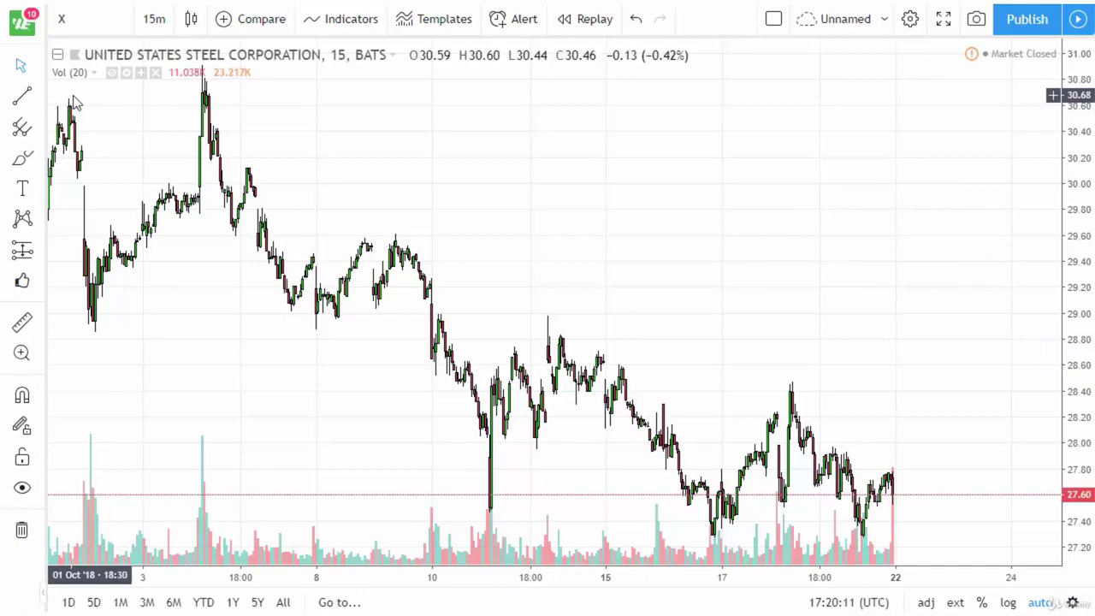
# Load Sprint Corporation (S) as the chart symbol and zoom into October
pyautogui.scroll(-5, 765, 319)
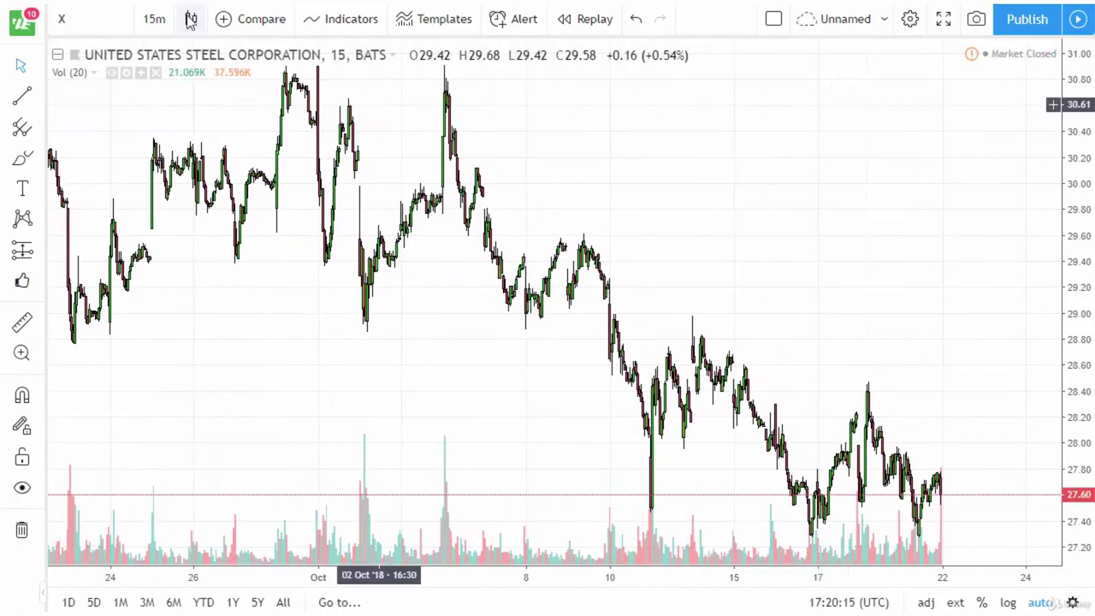
pyautogui.click(98, 19)
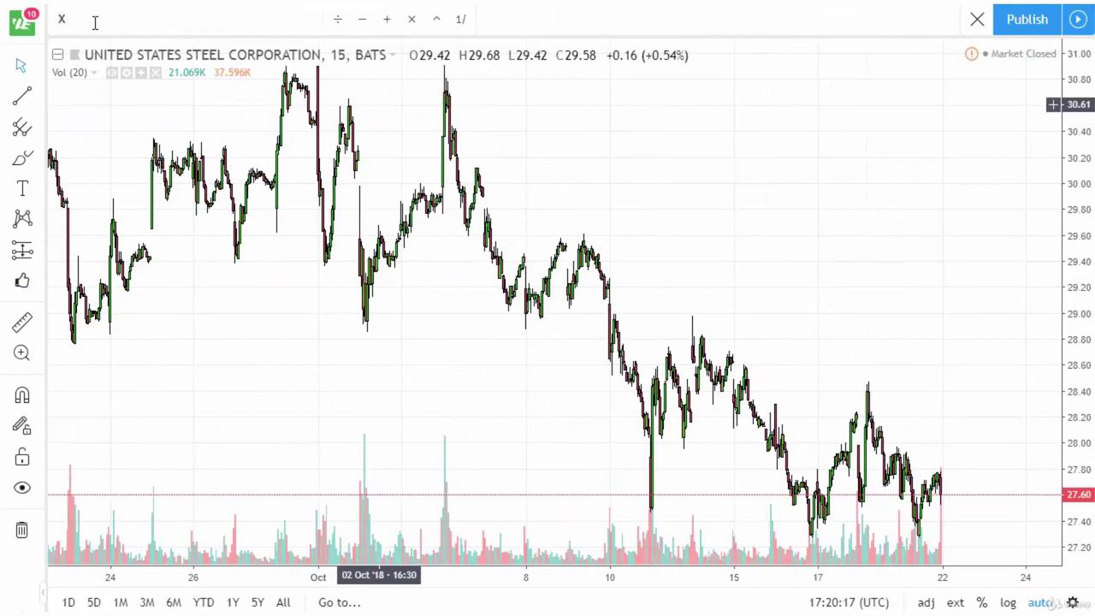
pyautogui.write('S')
pyautogui.press('Return')
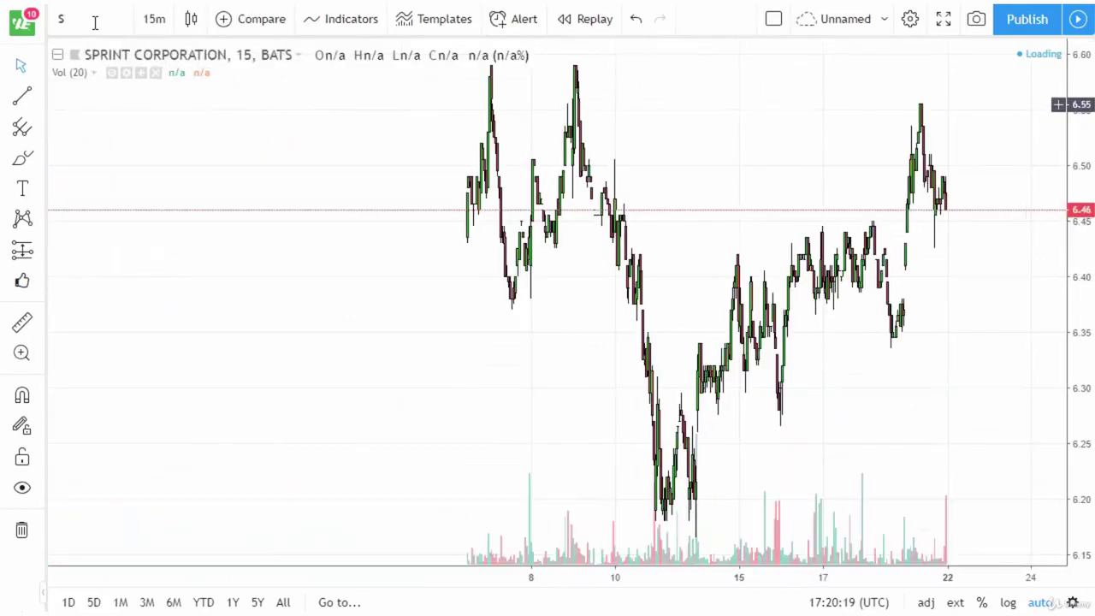
pyautogui.scroll(5, 884, 419)
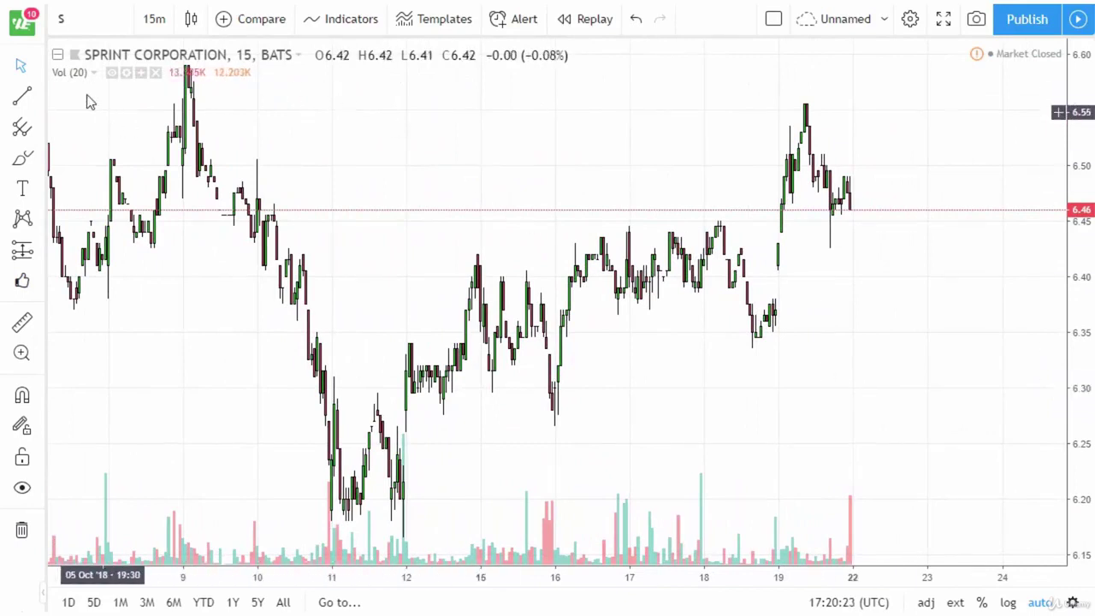
# Draw a parallel channel from the 11 October low to about 24 October, wide enough to enclose the highs
pyautogui.click(40, 98)
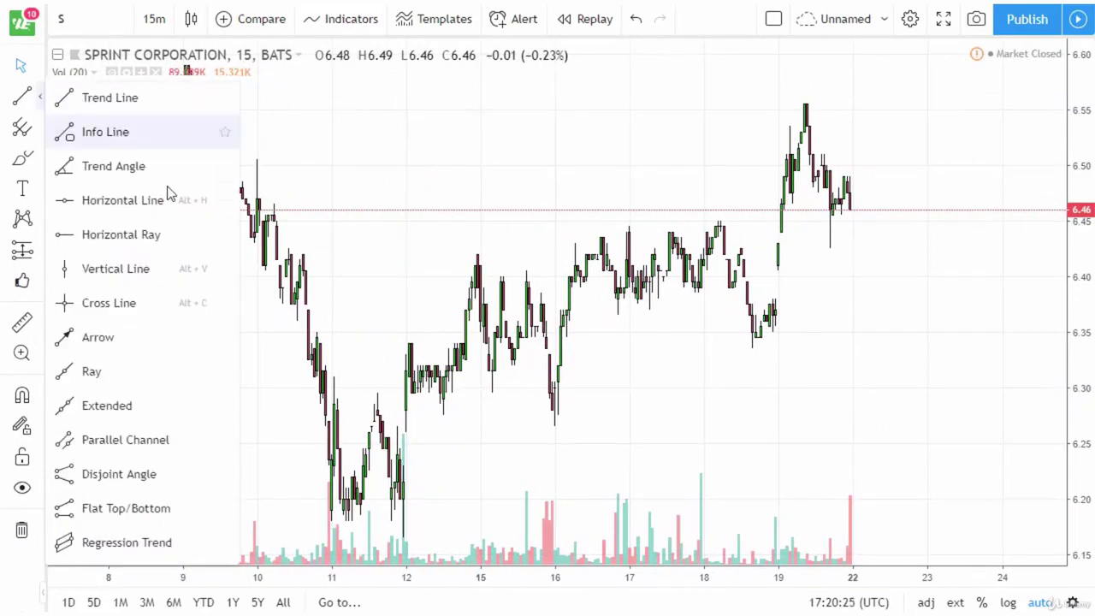
pyautogui.click(162, 441)
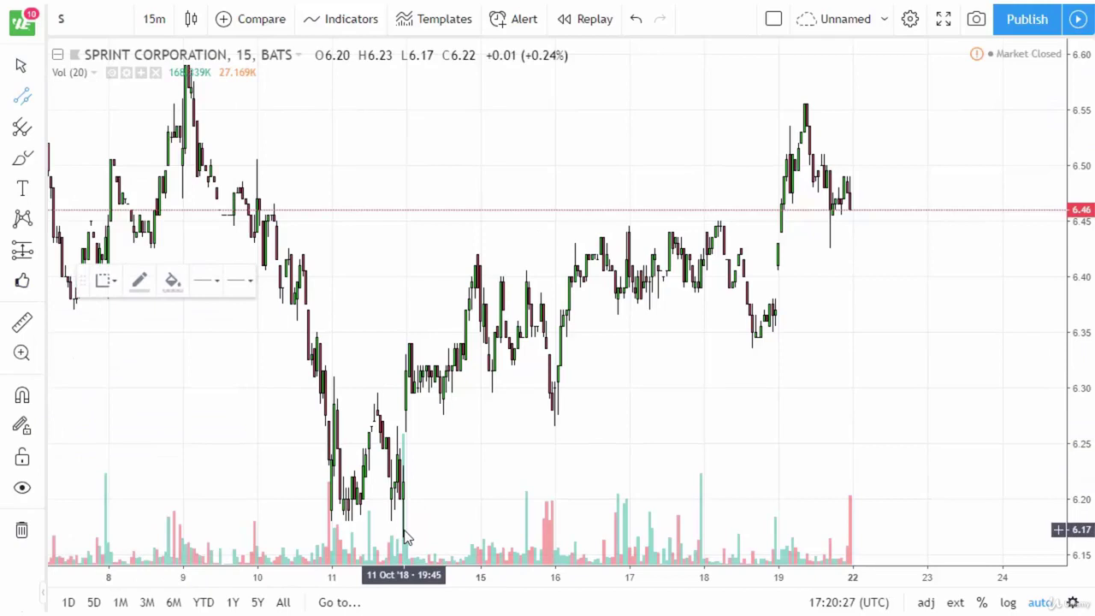
pyautogui.click(399, 531)
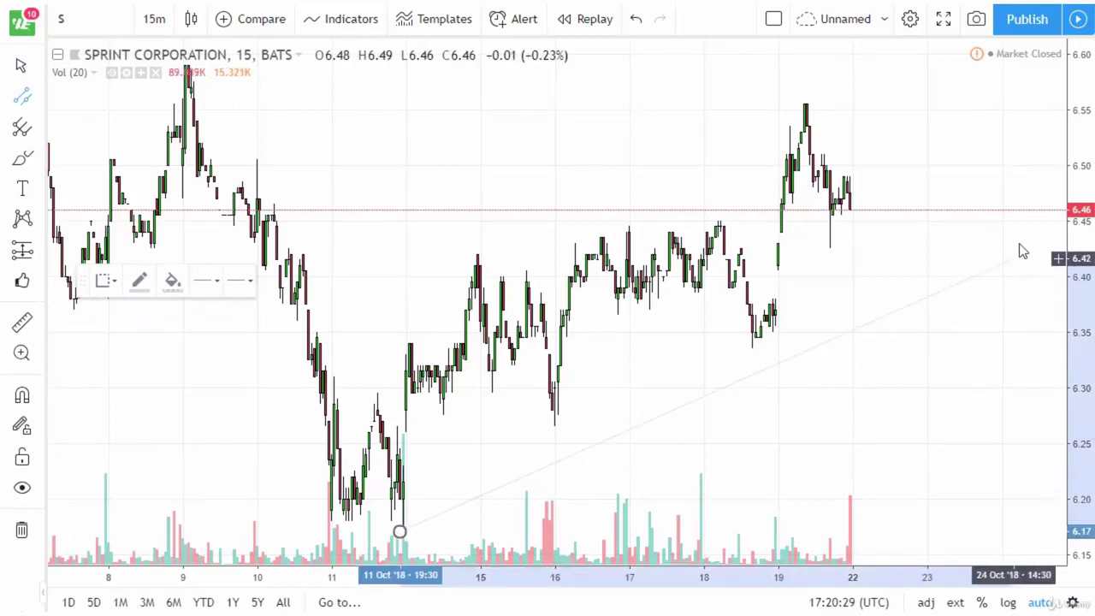
pyautogui.click(1011, 206)
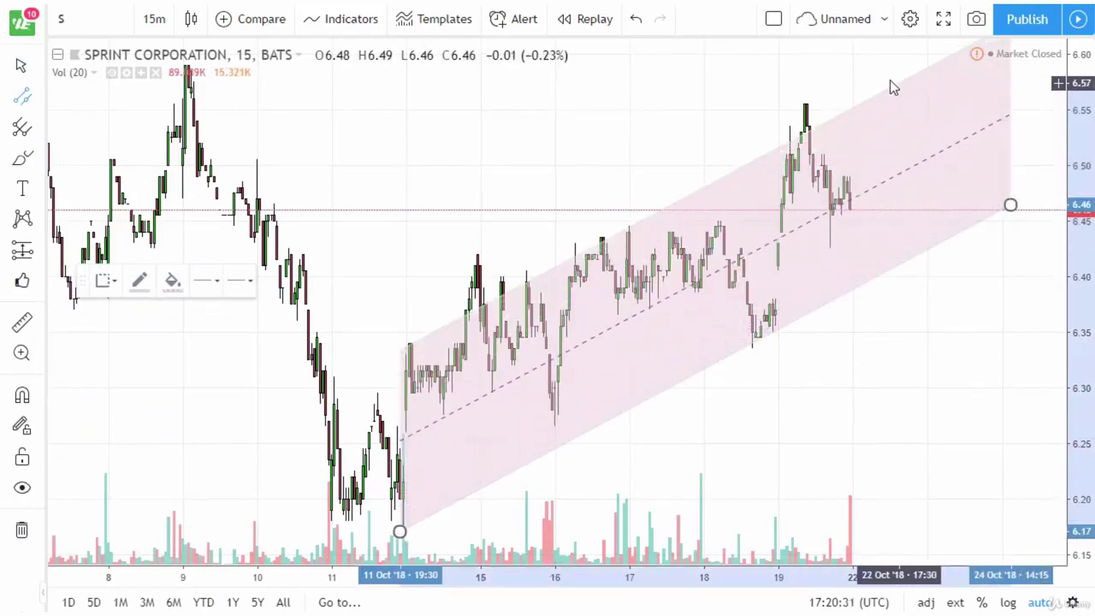
pyautogui.click(799, 89)
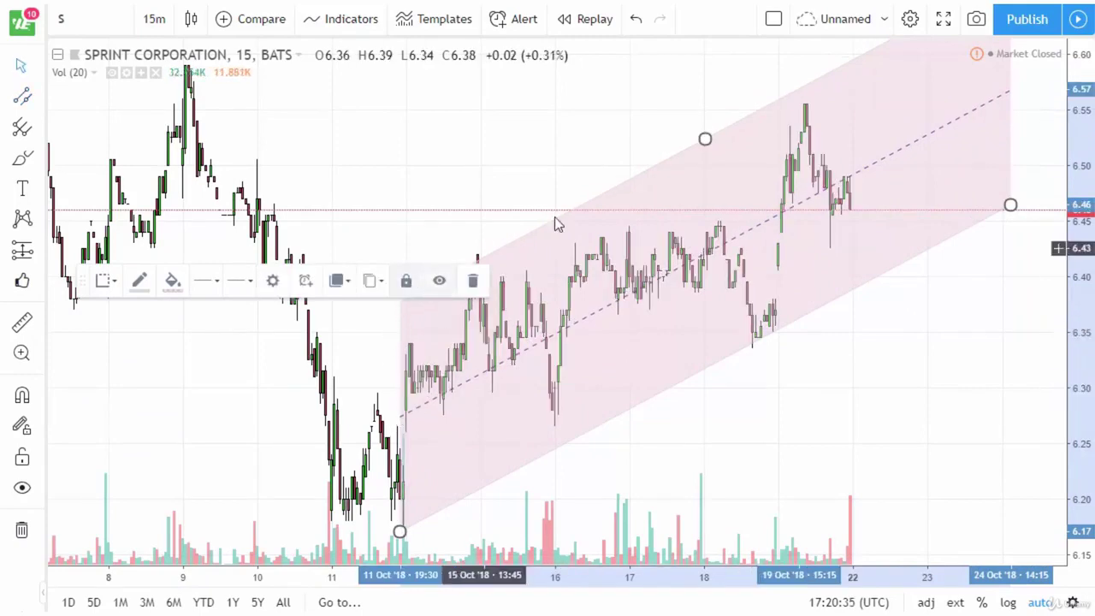
pyautogui.click(786, 451)
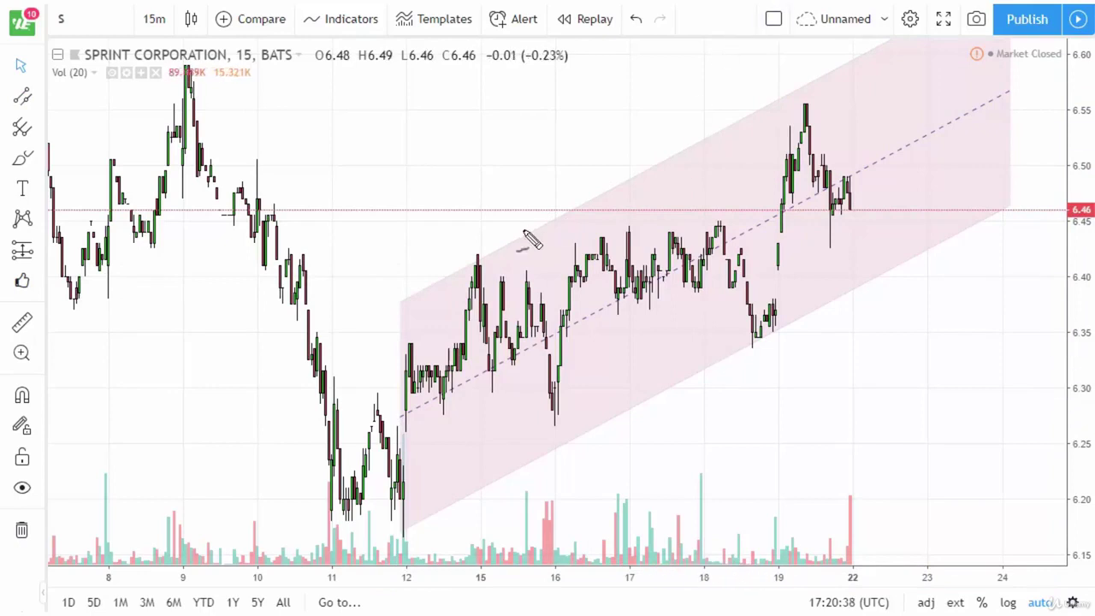
# Circle the peaks and lows touching the channel, then sketch a level near 6.29 and a long rising line
pyautogui.moveTo(476, 249); pyautogui.dragTo(481, 257)
pyautogui.moveTo(794, 87); pyautogui.dragTo(796, 82)
pyautogui.moveTo(570, 394)
pyautogui.mouseDown()
pyautogui.moveTo(603, 452)
pyautogui.moveTo(557, 409)
pyautogui.mouseUp()
pyautogui.moveTo(724, 313); pyautogui.dragTo(752, 301)
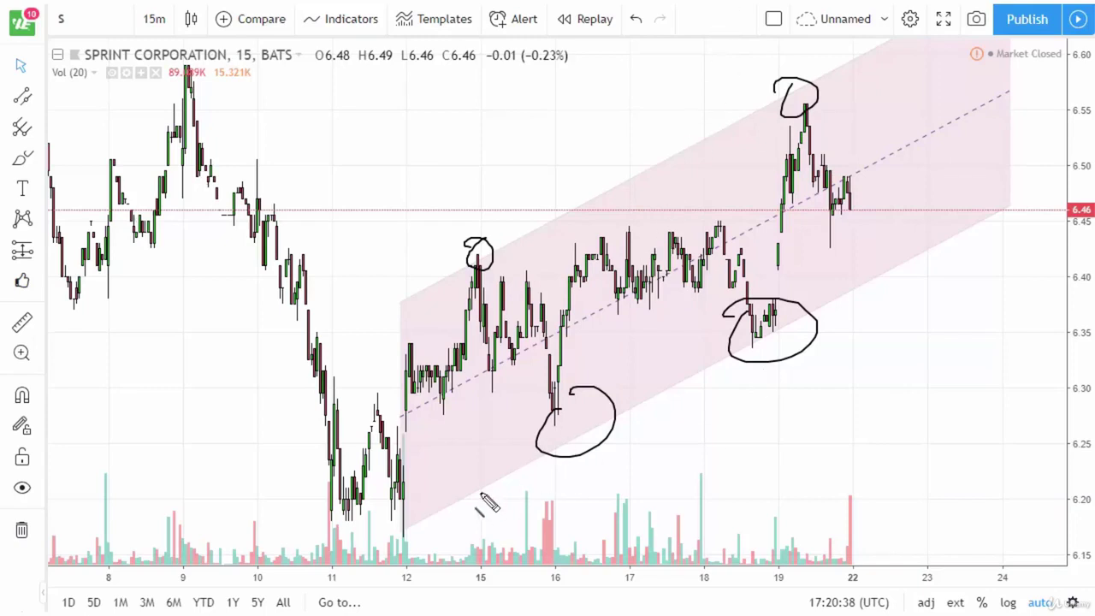
pyautogui.moveTo(317, 398); pyautogui.dragTo(484, 406)
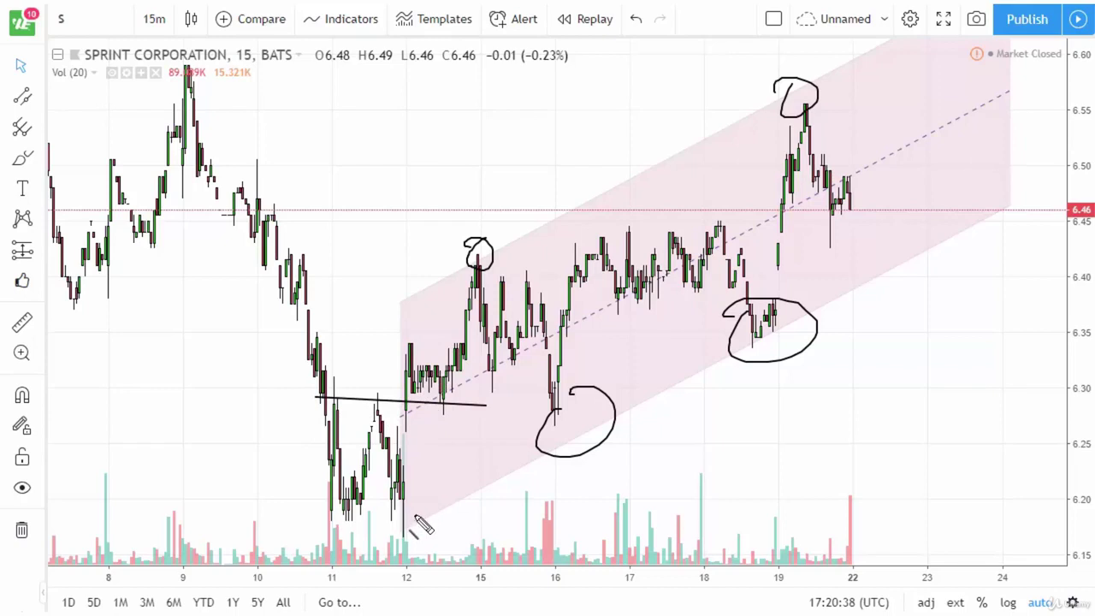
pyautogui.moveTo(354, 529)
pyautogui.mouseDown()
pyautogui.moveTo(989, 224)
pyautogui.moveTo(1044, 185)
pyautogui.mouseUp()
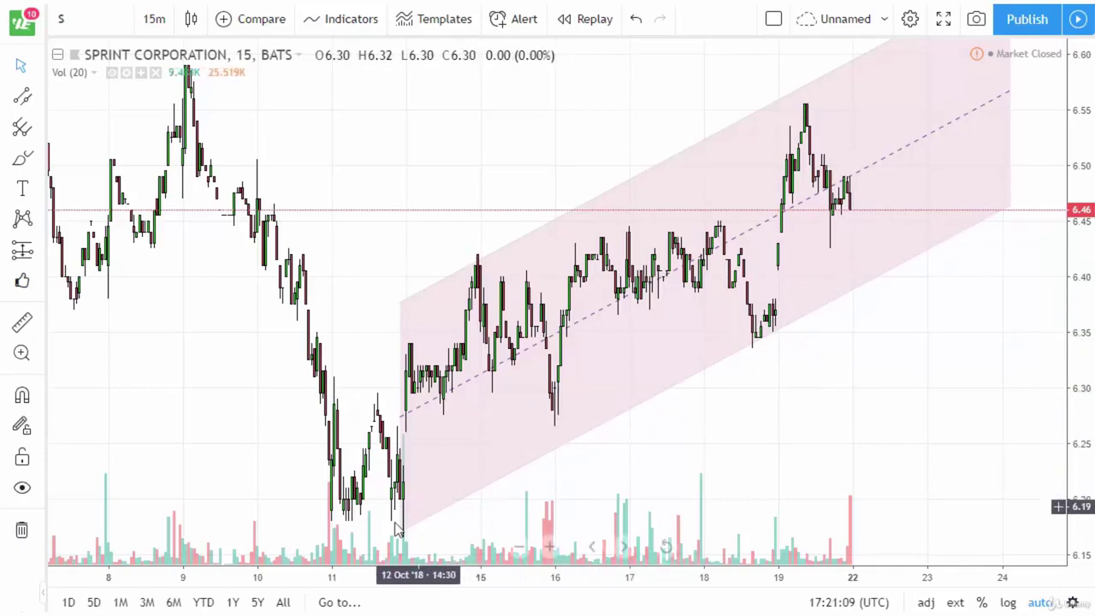
# Delete the 15-minute channel and switch the Sprint chart to 1-hour candles
pyautogui.click(398, 528)
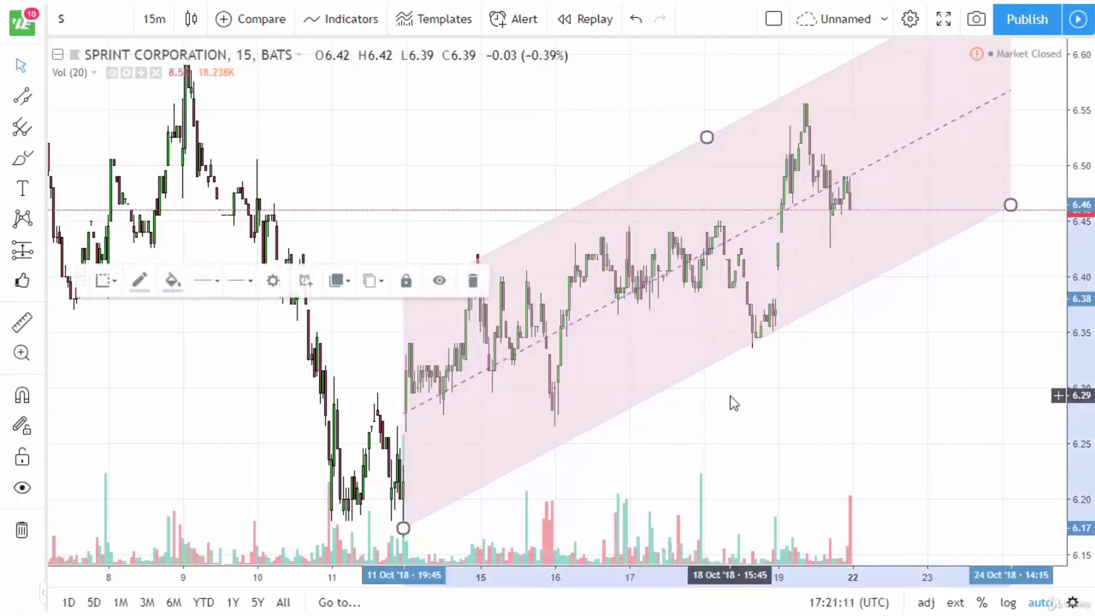
pyautogui.press('Delete')
pyautogui.click(157, 22)
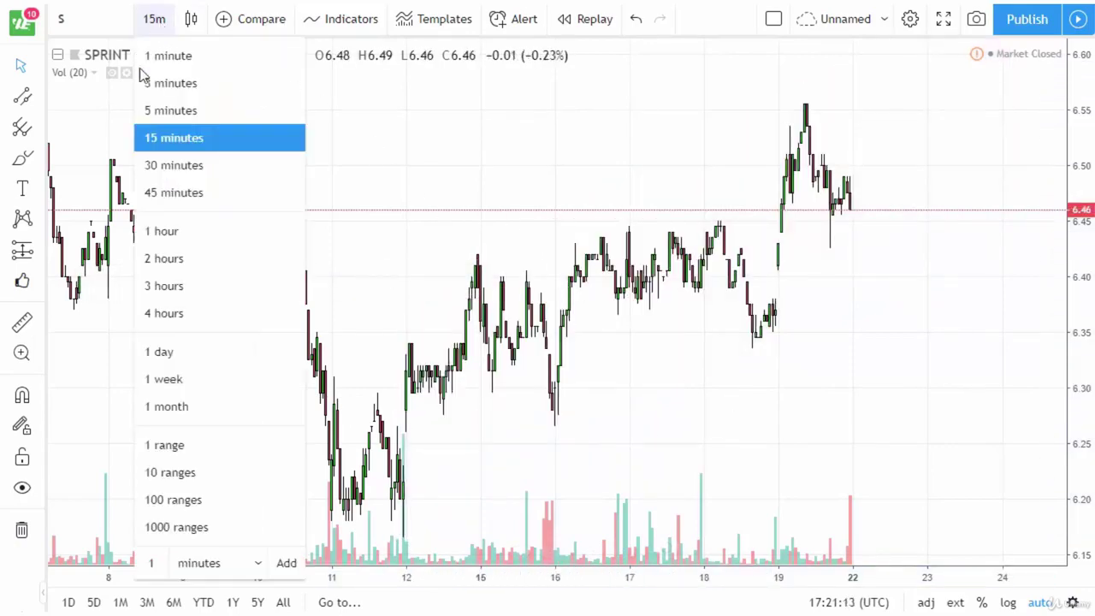
pyautogui.click(282, 231)
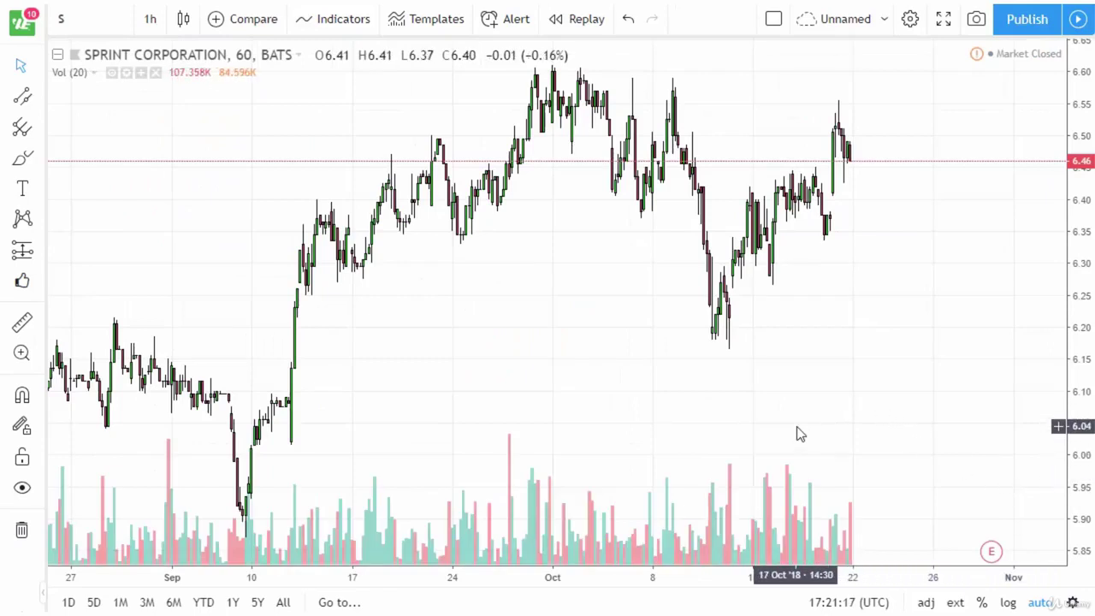
pyautogui.click(23, 96)
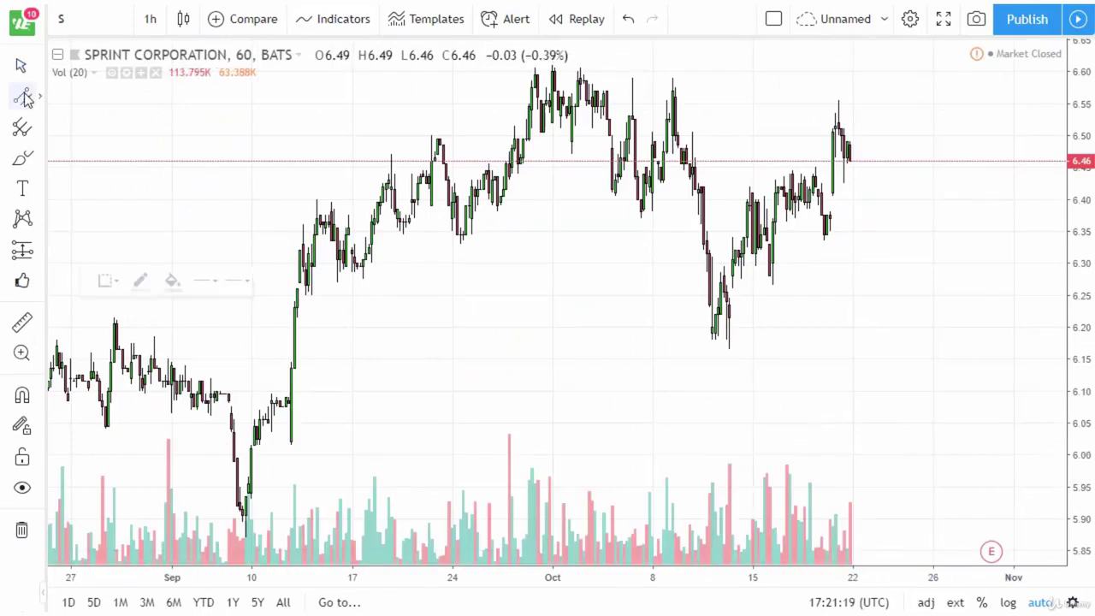
pyautogui.click(308, 294)
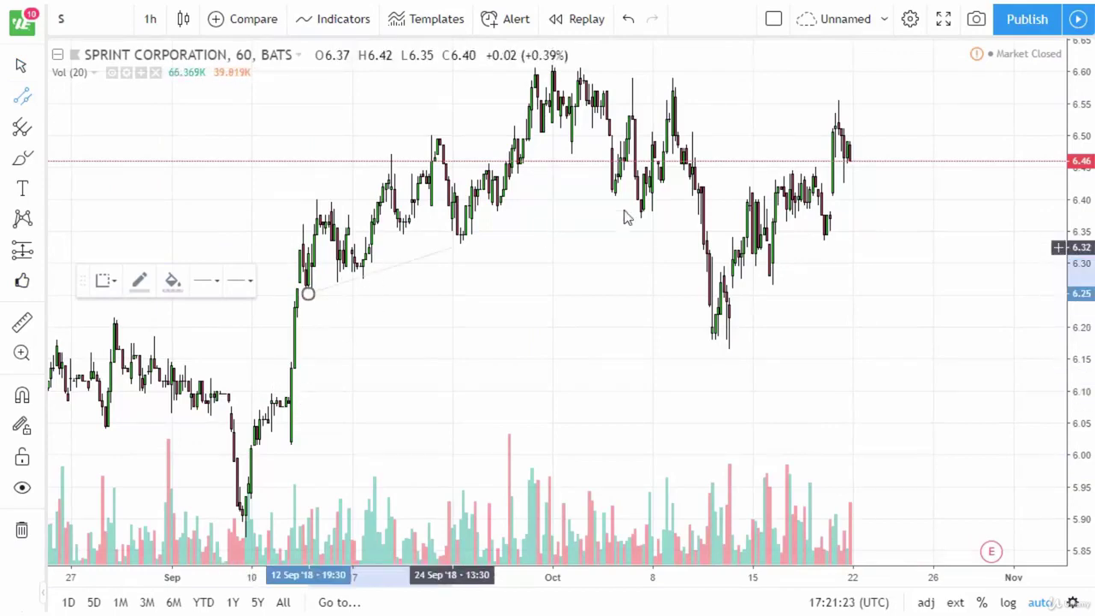
pyautogui.click(822, 118)
pyautogui.click(631, 49)
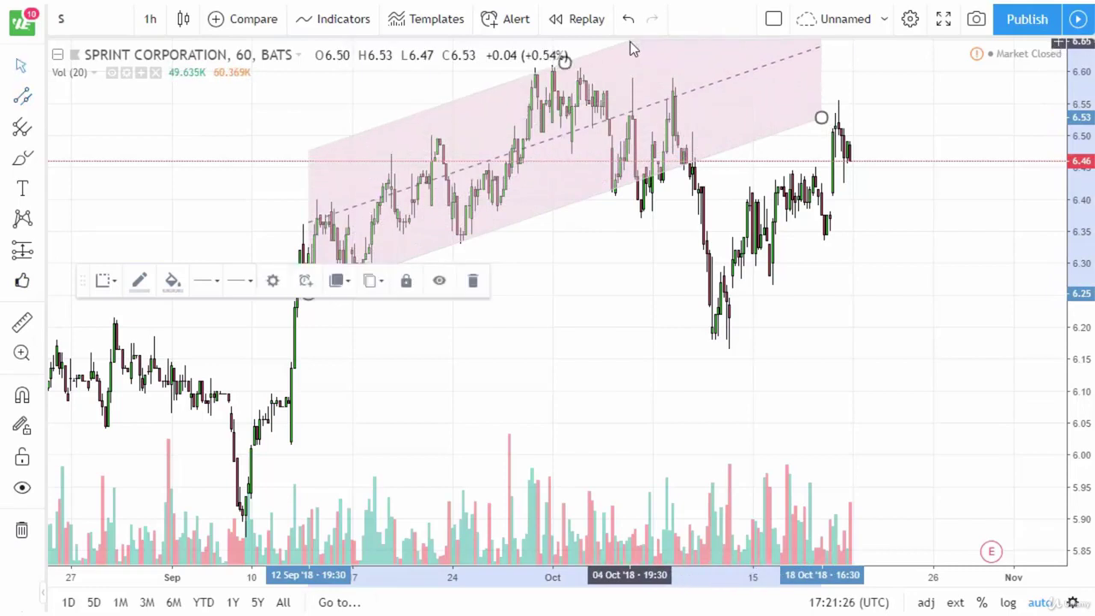
pyautogui.click(247, 144)
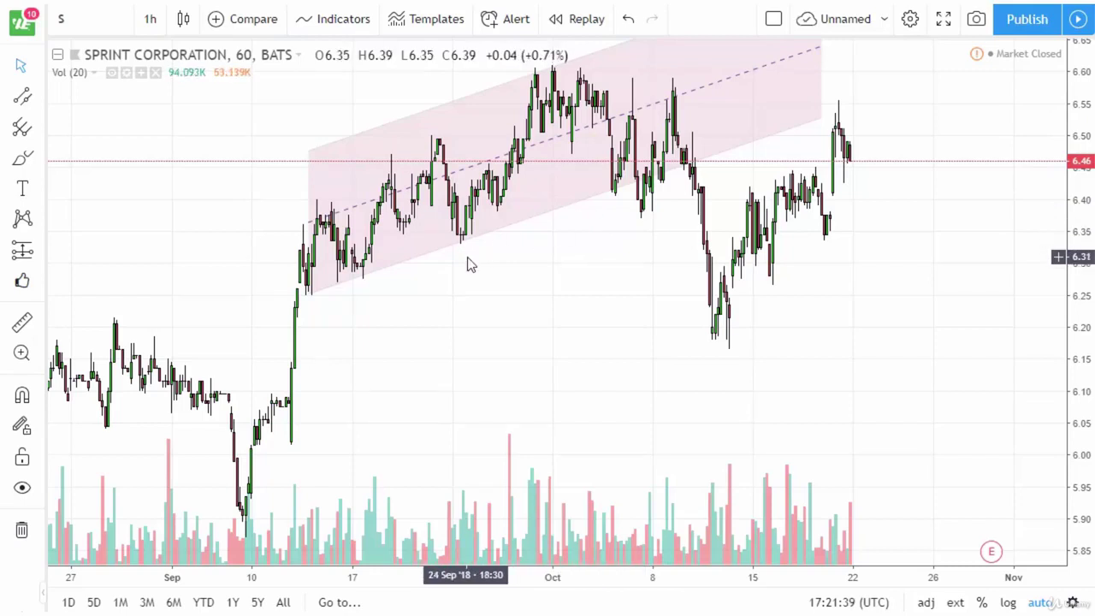
pyautogui.click(313, 295)
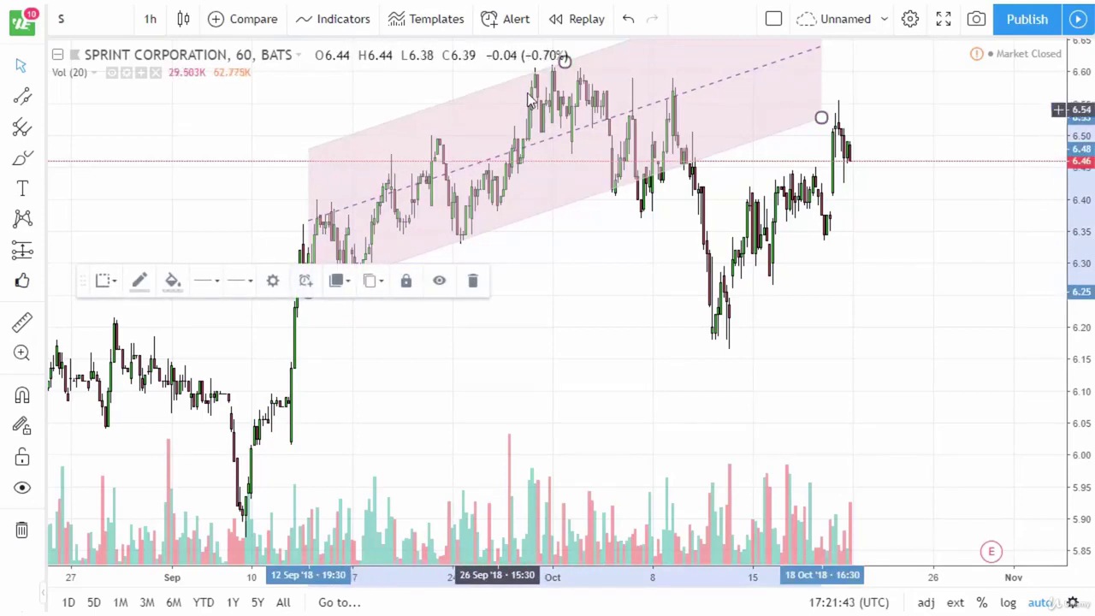
pyautogui.press('Delete')
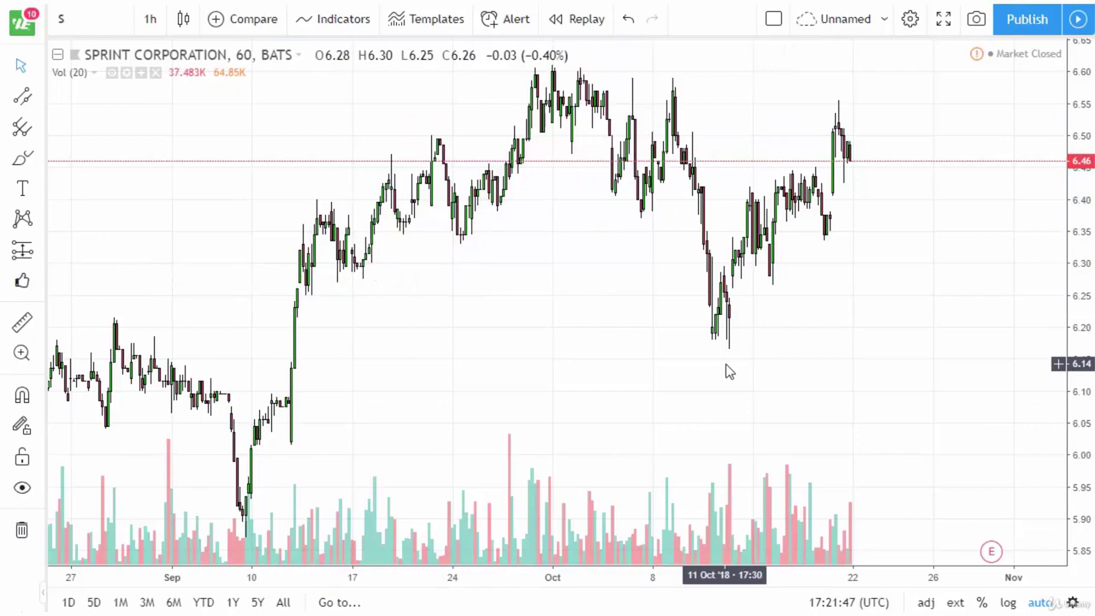
# Change the Sprint chart interval to 1 day
pyautogui.click(150, 20)
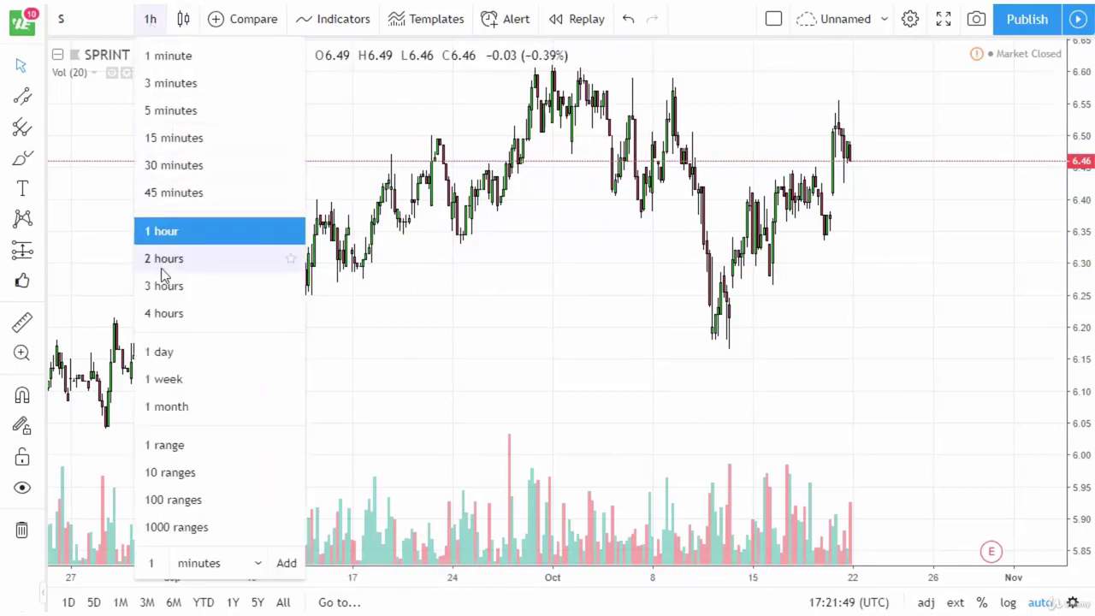
pyautogui.click(170, 353)
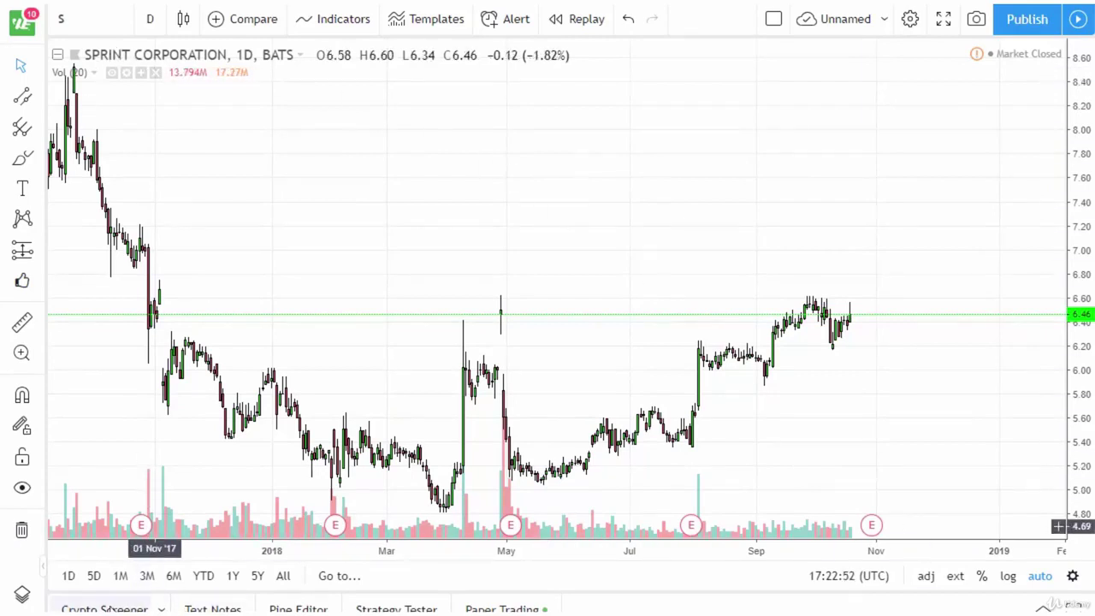
# Cycle through the Strategy Tester, Pine Editor and Text Notes panels, ending on Paper Trading
pyautogui.click(505, 609)
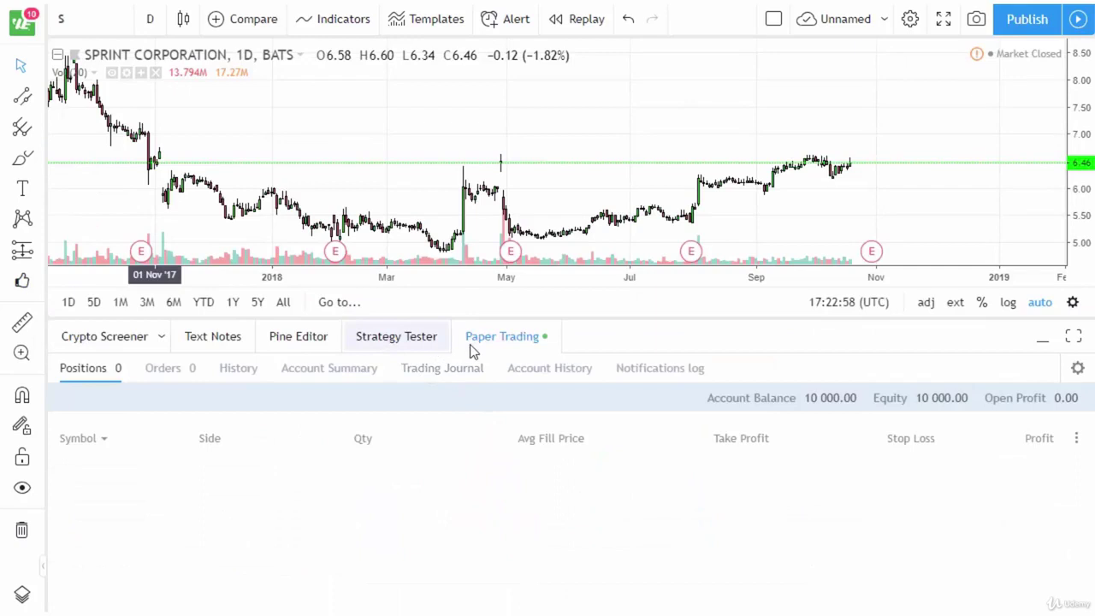
pyautogui.click(394, 342)
pyautogui.click(257, 341)
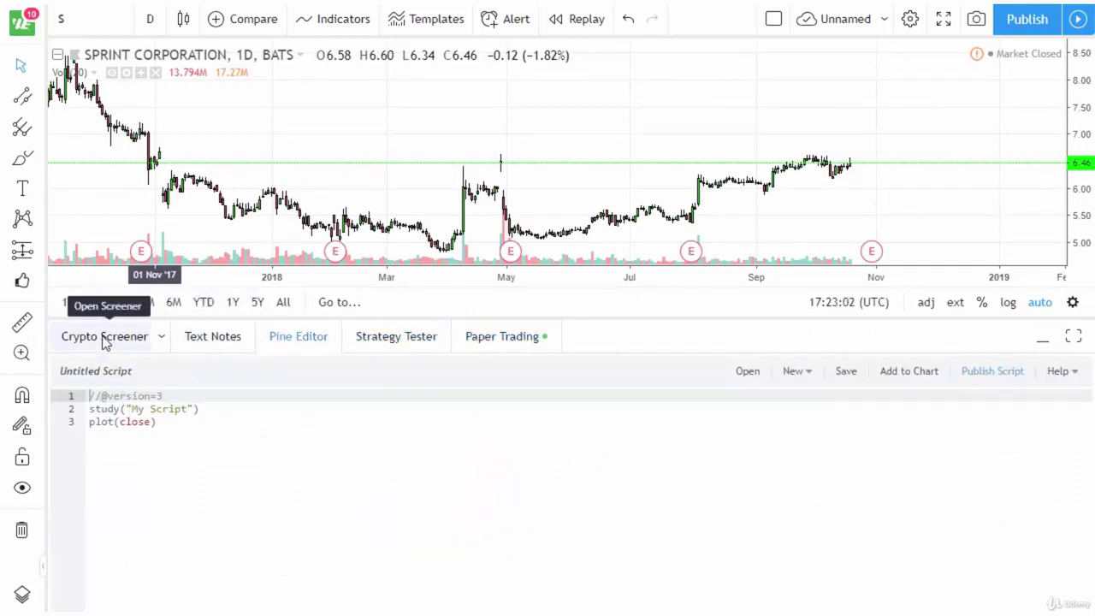
pyautogui.click(225, 342)
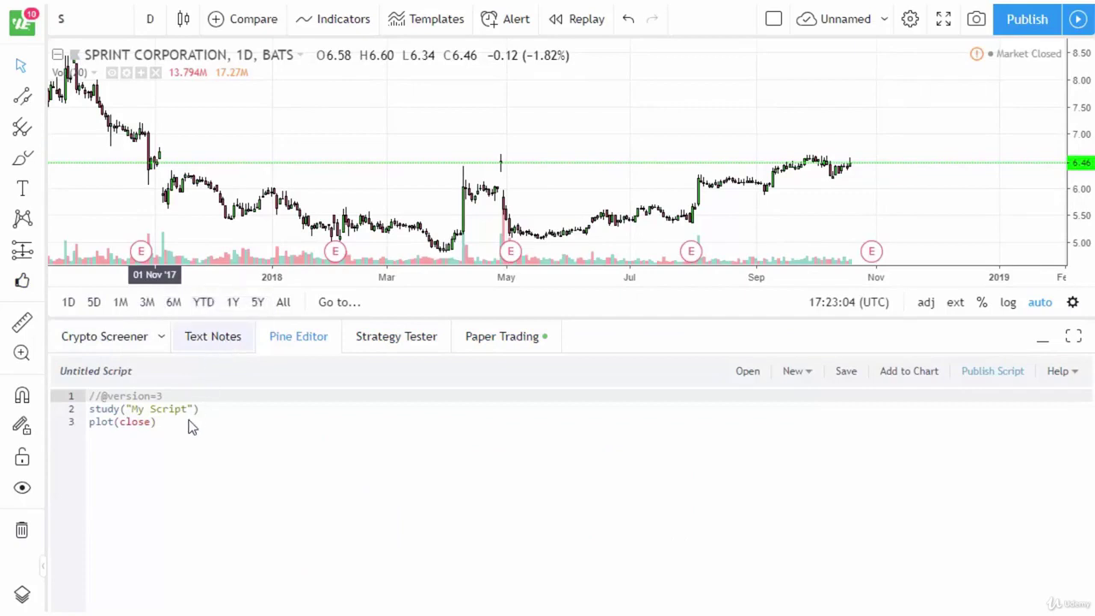
pyautogui.click(494, 343)
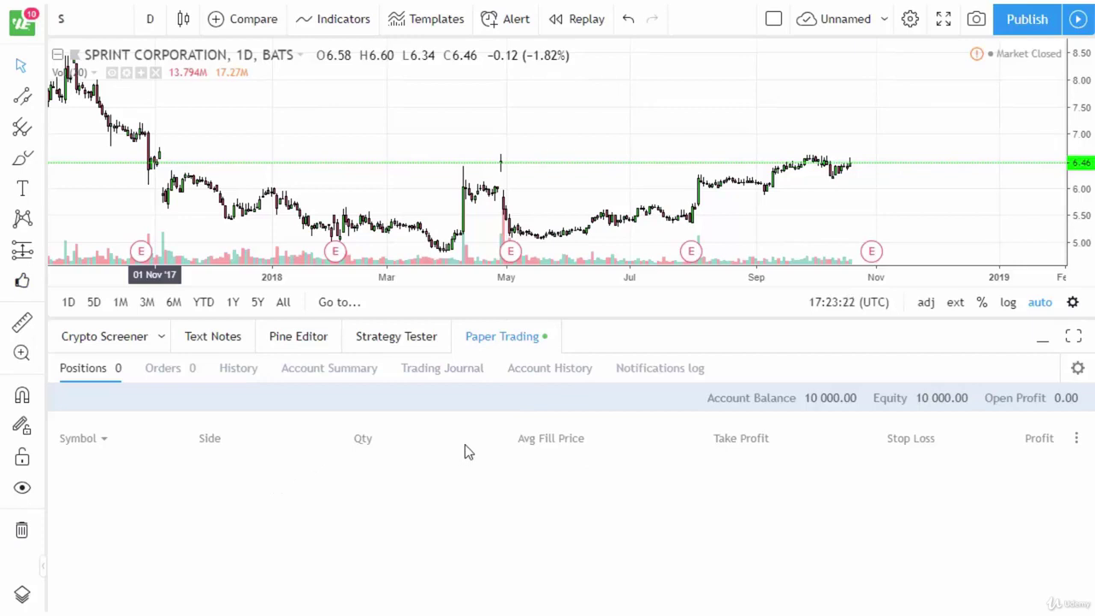
# Show the chart's right-click Trade submenu, then its context menu at a second chart spot
pyautogui.rightClick(715, 119)
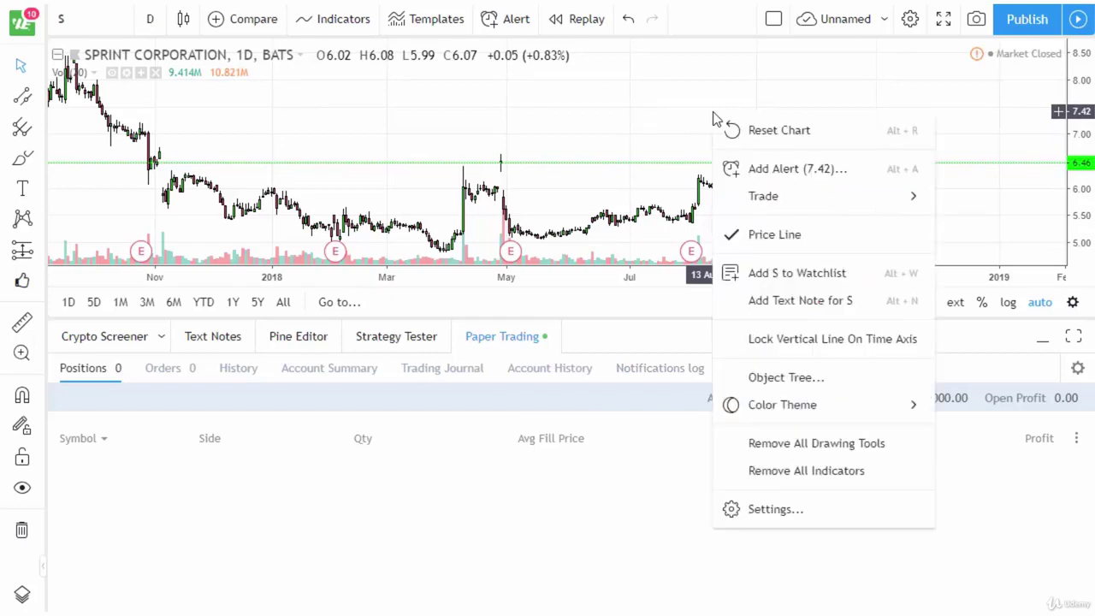
pyautogui.moveTo(804, 204)
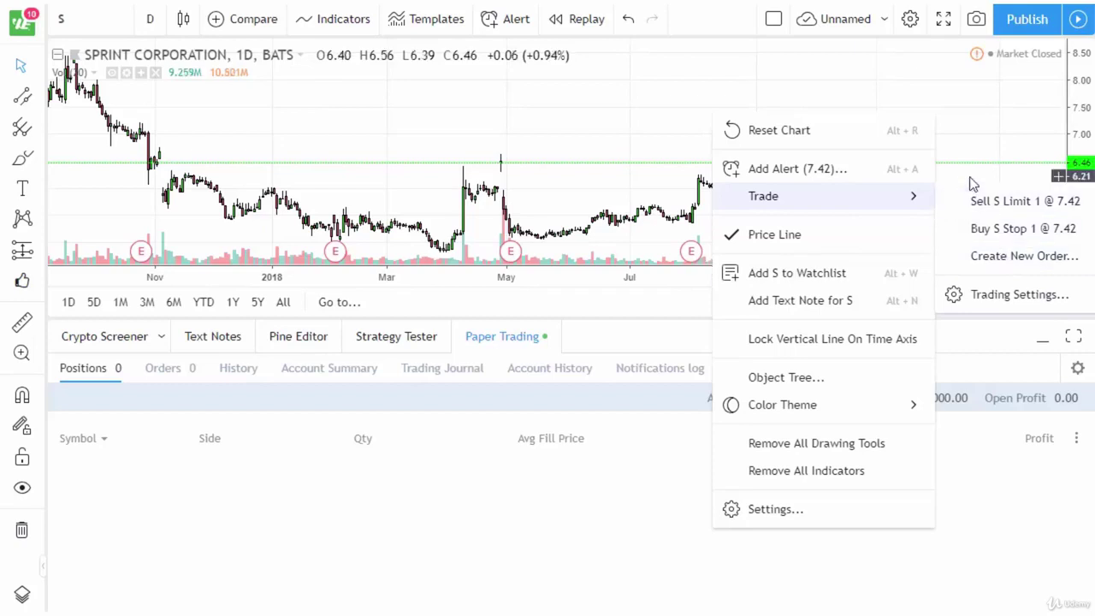
pyautogui.click(676, 138)
pyautogui.rightClick(919, 219)
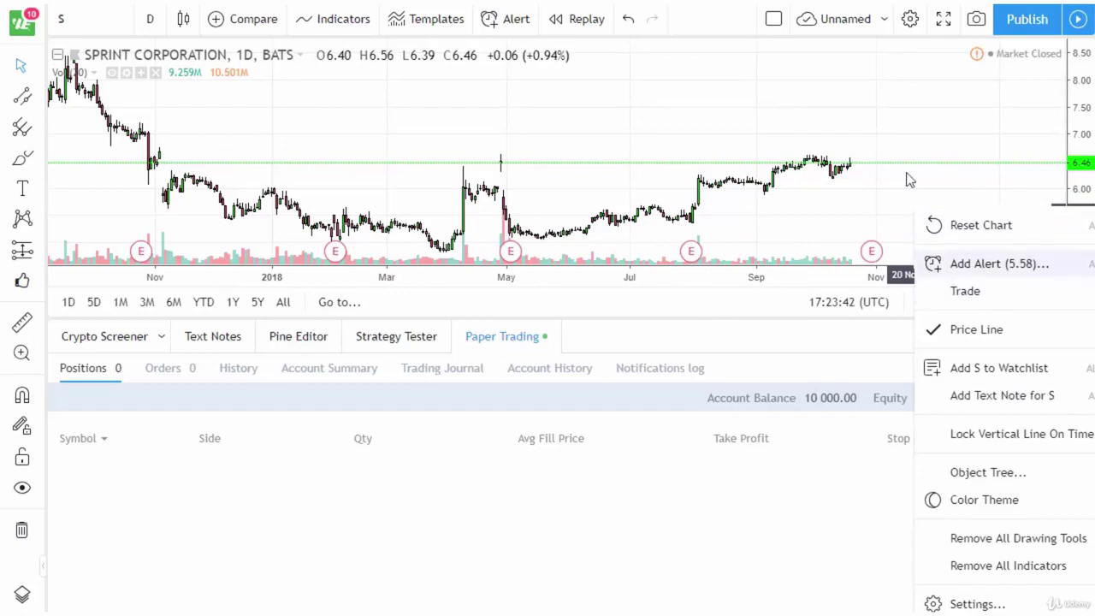
pyautogui.click(342, 146)
# Check the volume legend's options, then reopen the Trade submenu at a lower price
pyautogui.rightClick(189, 85)
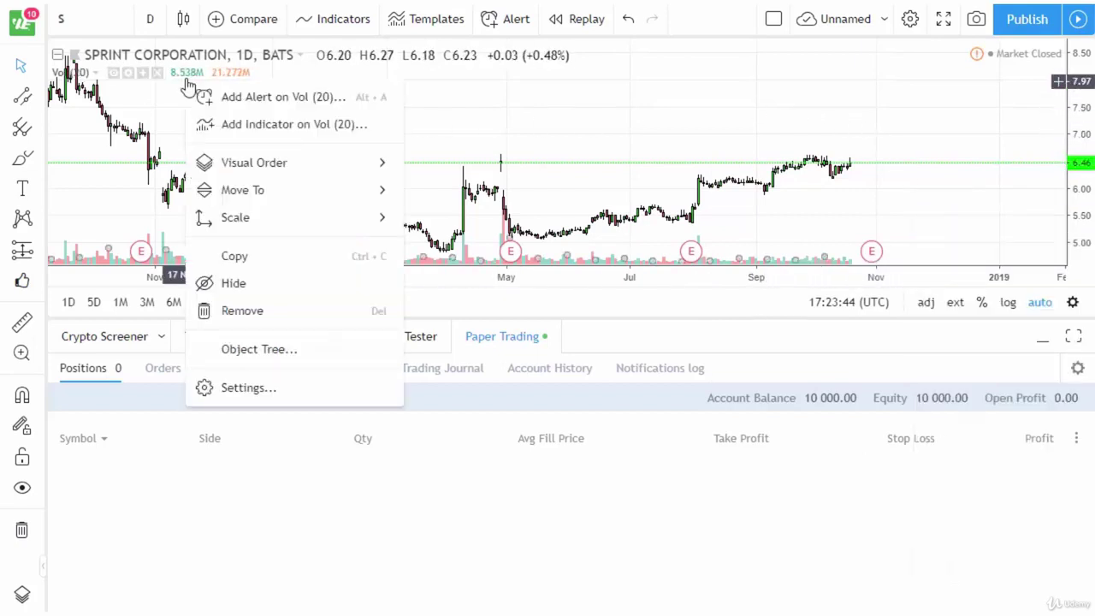
pyautogui.click(481, 101)
pyautogui.rightClick(480, 100)
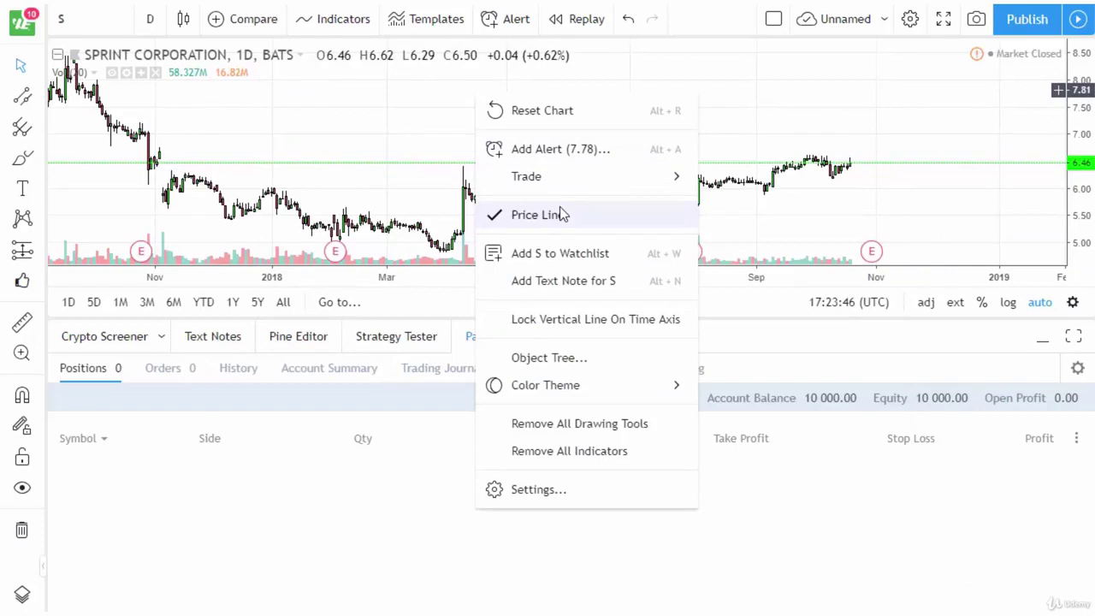
pyautogui.moveTo(560, 185)
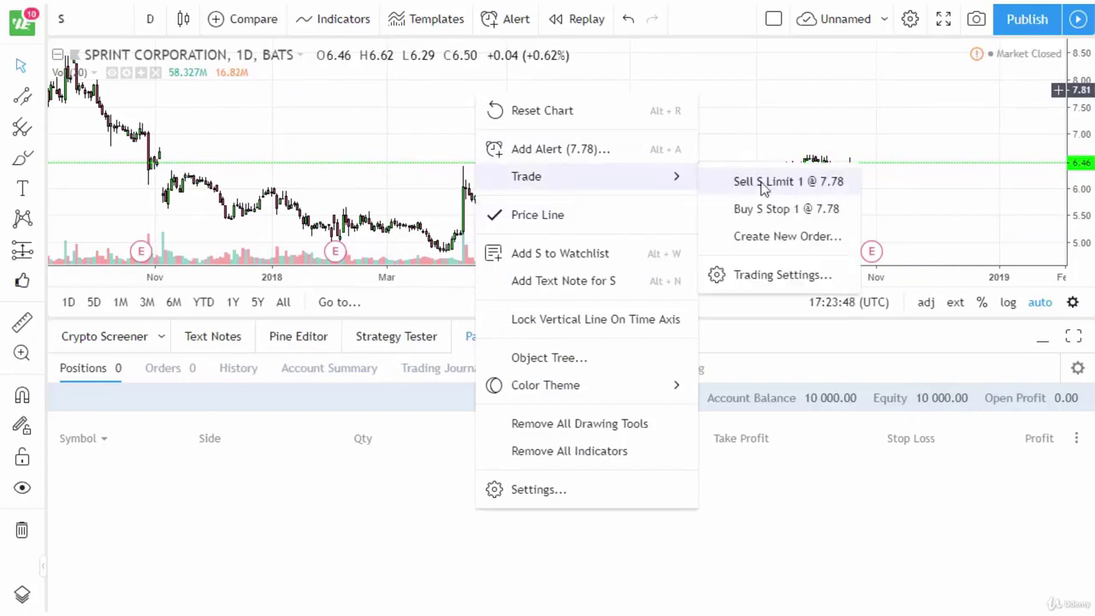
pyautogui.click(728, 100)
pyautogui.rightClick(563, 210)
pyautogui.moveTo(611, 289)
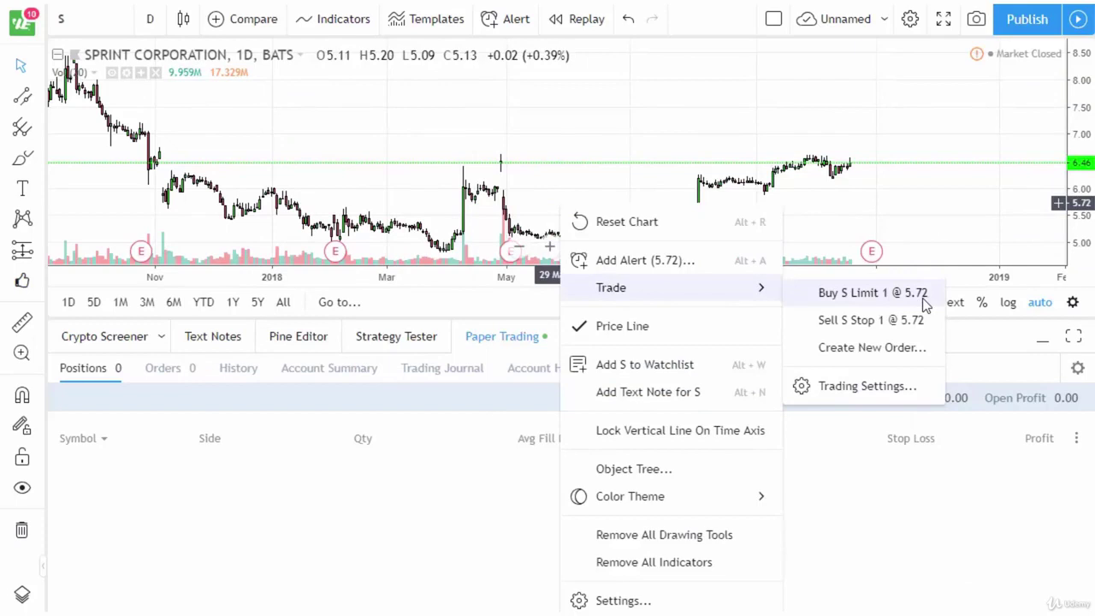
# Preview a manual market buy of 1 Sprint share at 6.46, then close it unplaced
pyautogui.click(881, 349)
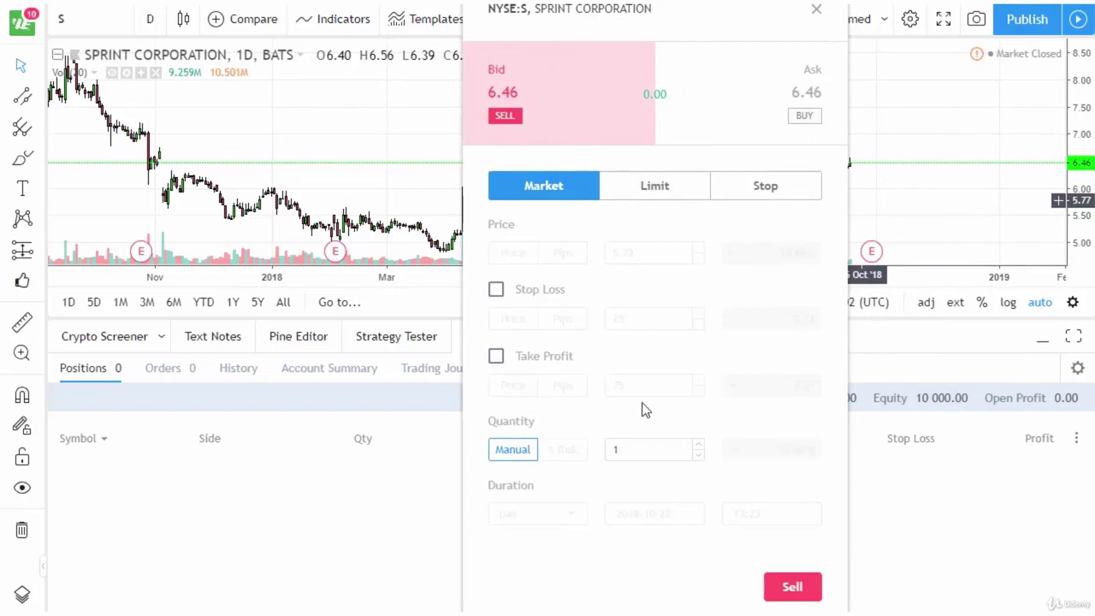
pyautogui.click(512, 451)
pyautogui.click(740, 113)
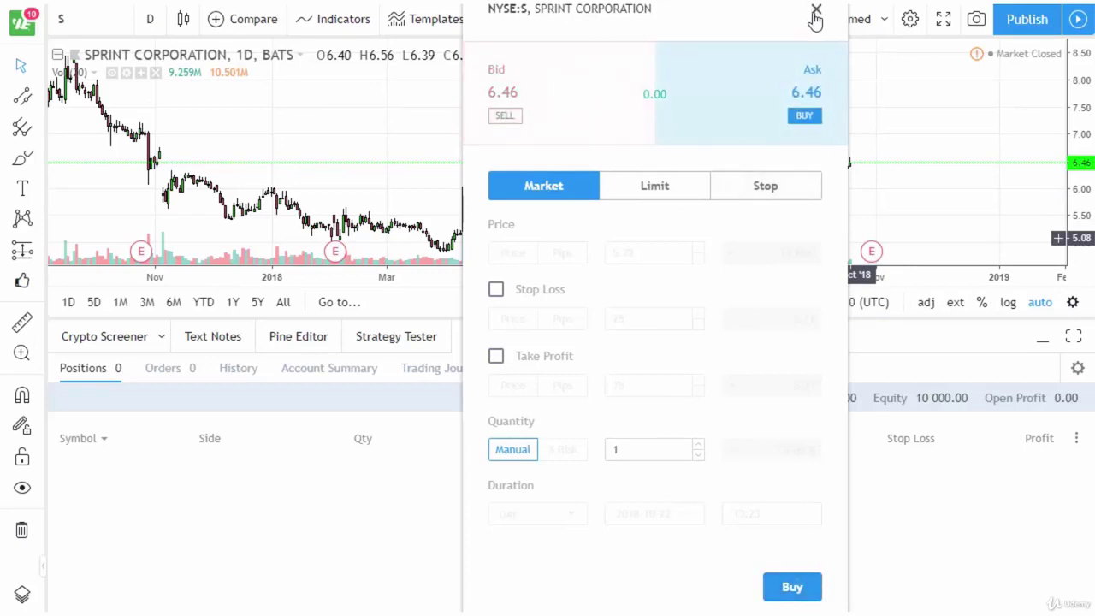
pyautogui.click(814, 11)
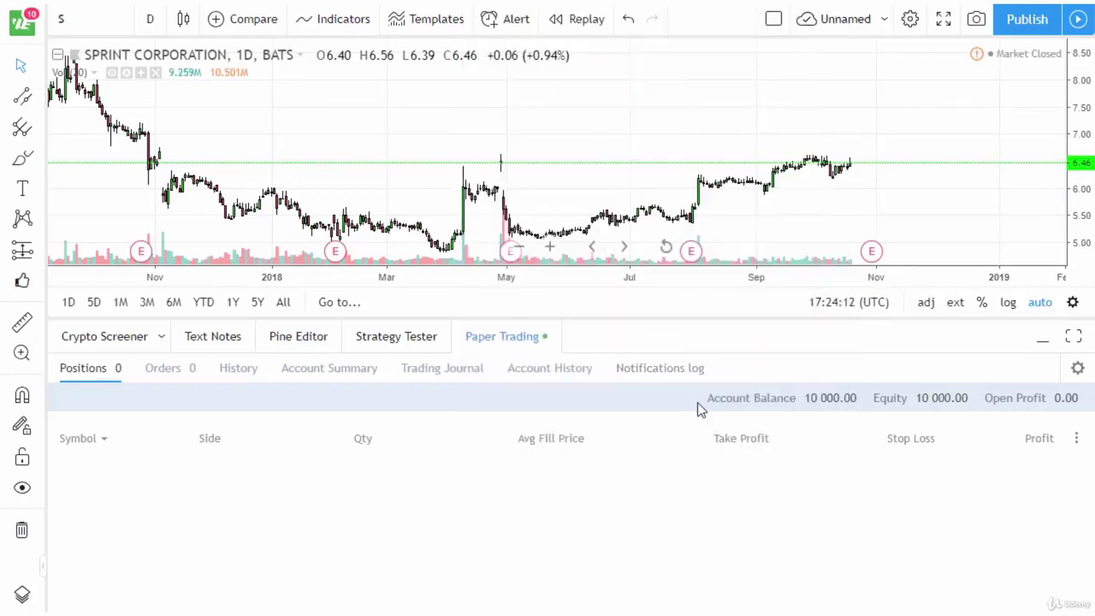